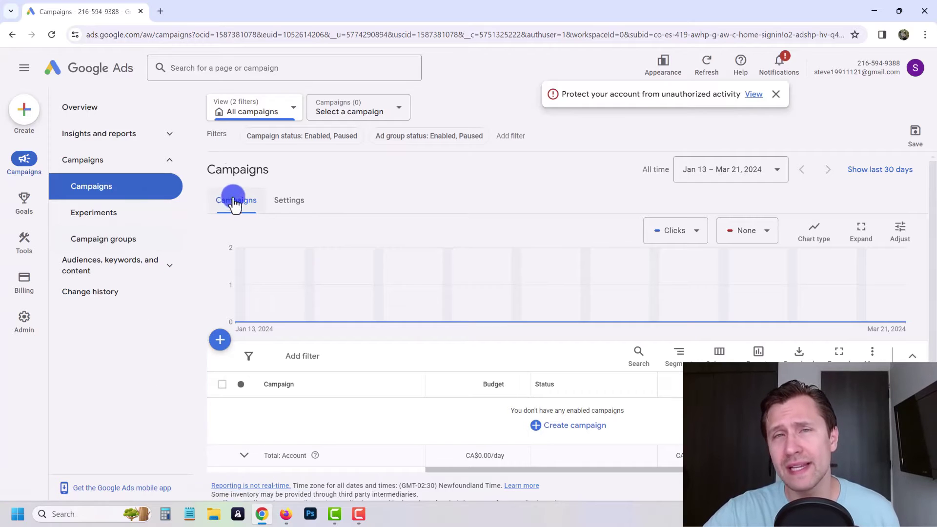
- Dismiss the account-protection notice on the Google Ads page
click(127, 33)
drag(127, 33, 187, 38)
click(187, 38)
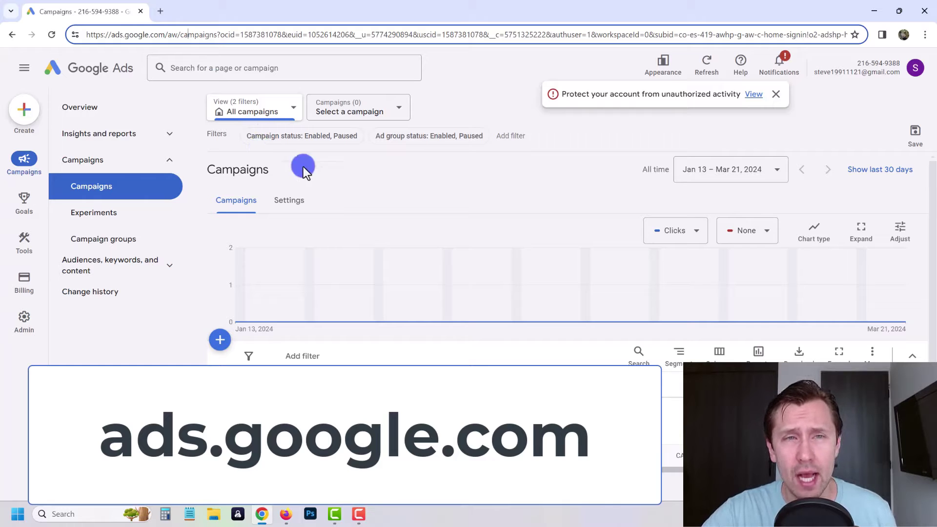
click(776, 94)
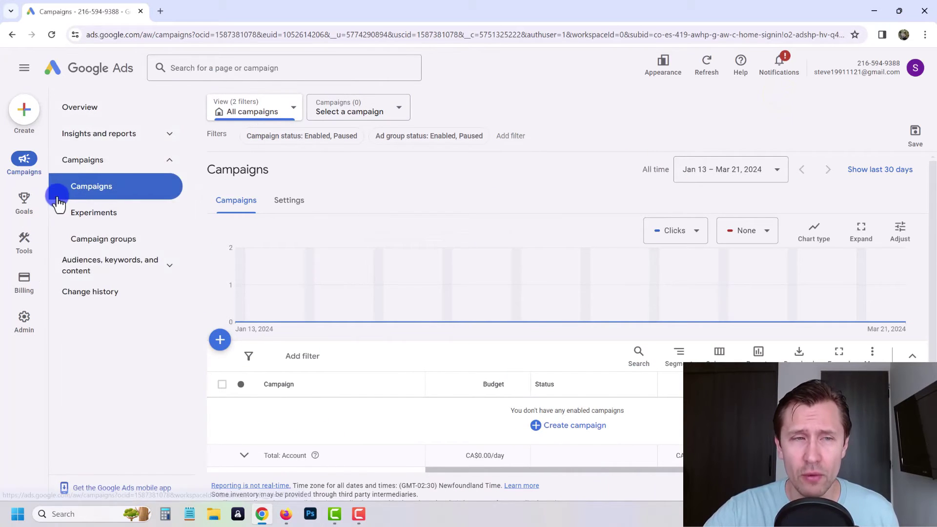
click(24, 163)
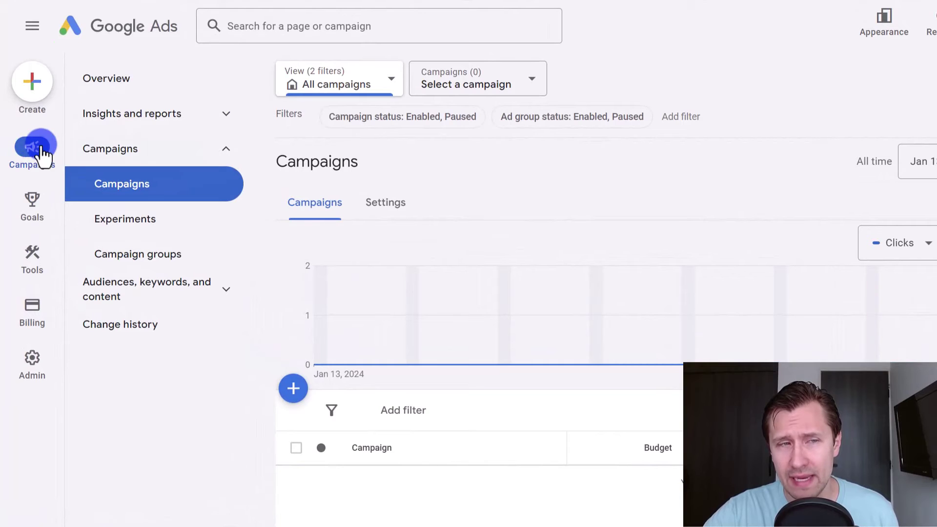
click(131, 186)
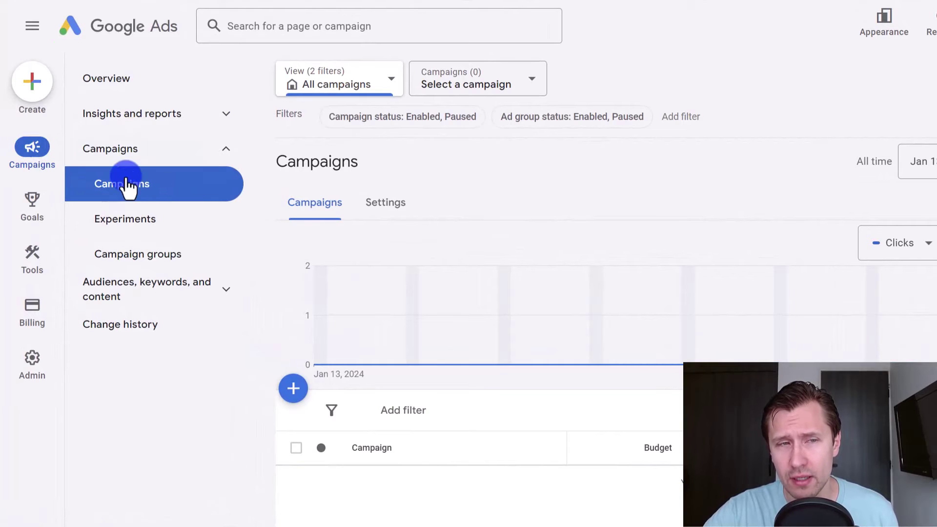
- Start a new campaign without a goal's guidance
click(294, 393)
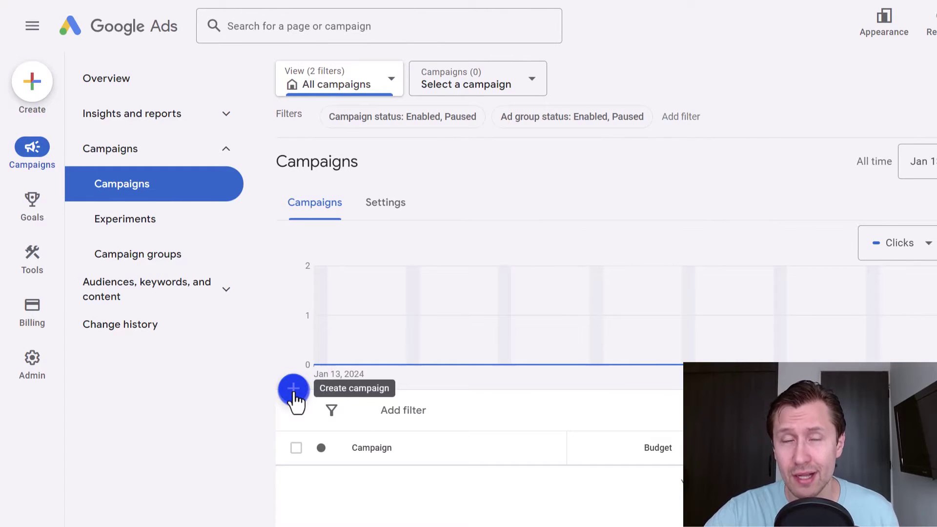
click(294, 392)
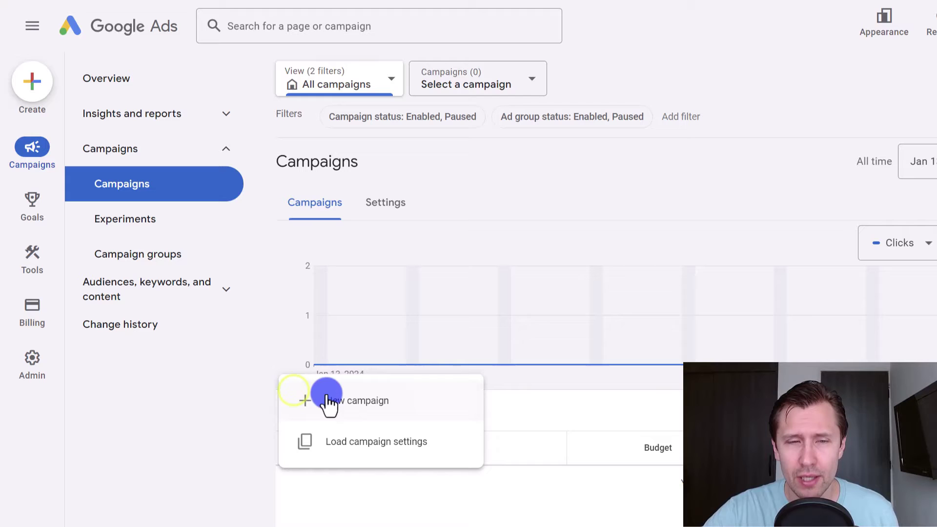
click(347, 398)
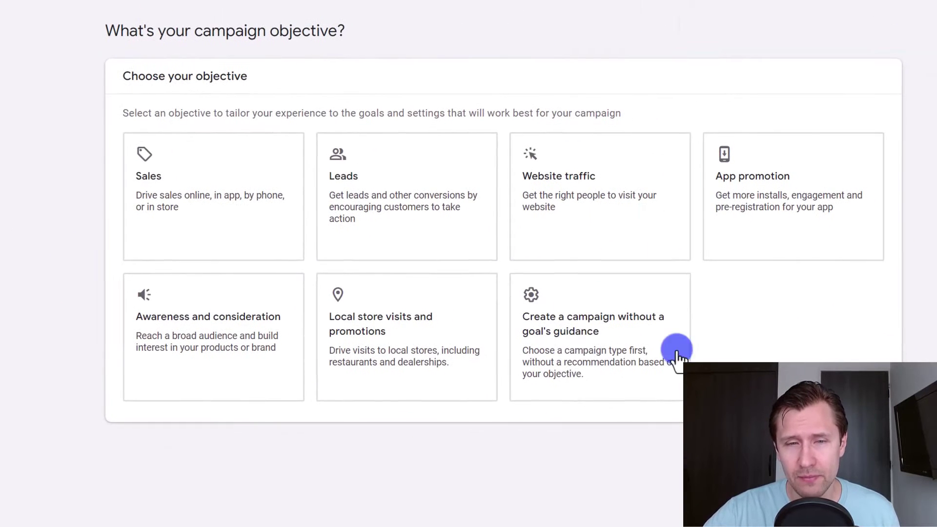
click(633, 403)
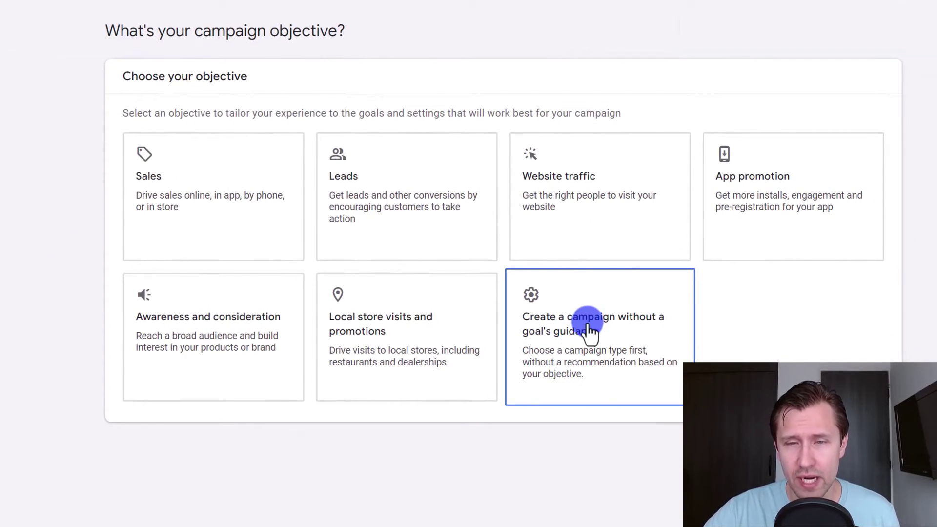
click(607, 325)
- Choose the Smart campaign type and continue into its setup
scroll(598, 295, down, 5)
scroll(598, 295, down, 5)
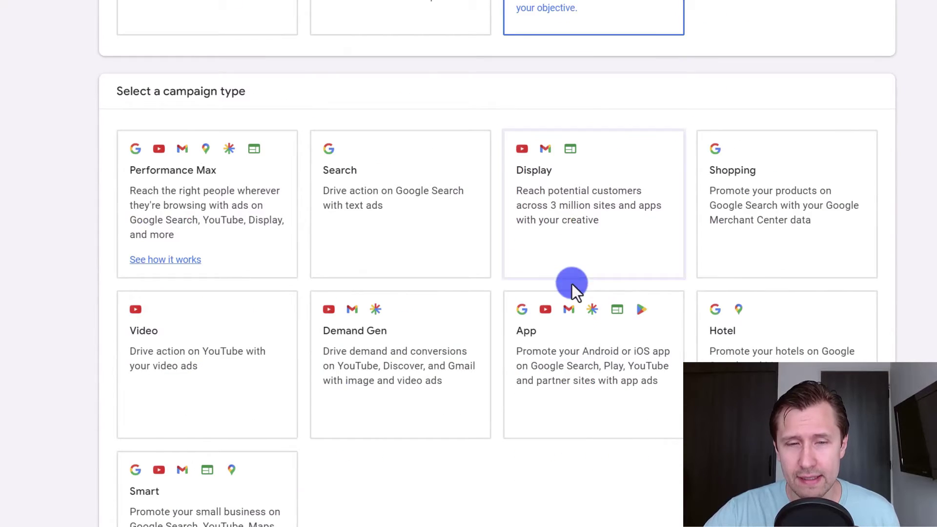
click(188, 456)
scroll(188, 449, down, 3)
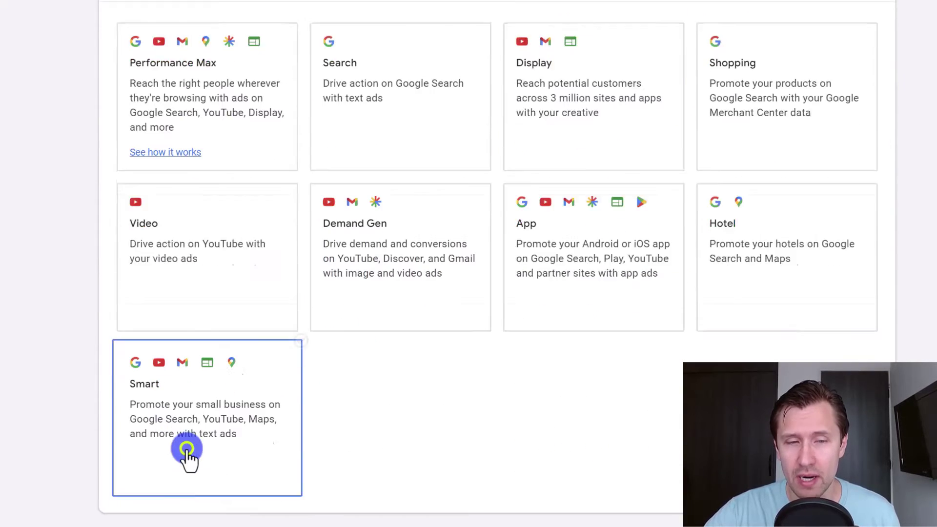
click(862, 458)
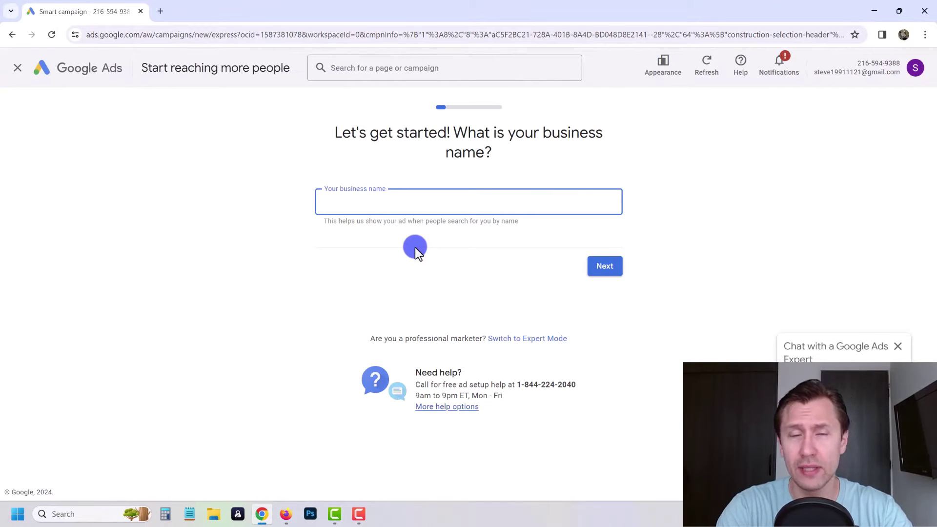
- Check the ivanmana.com website in a new browser tab, then return to the setup
click(160, 10)
text(ivanmana.com)
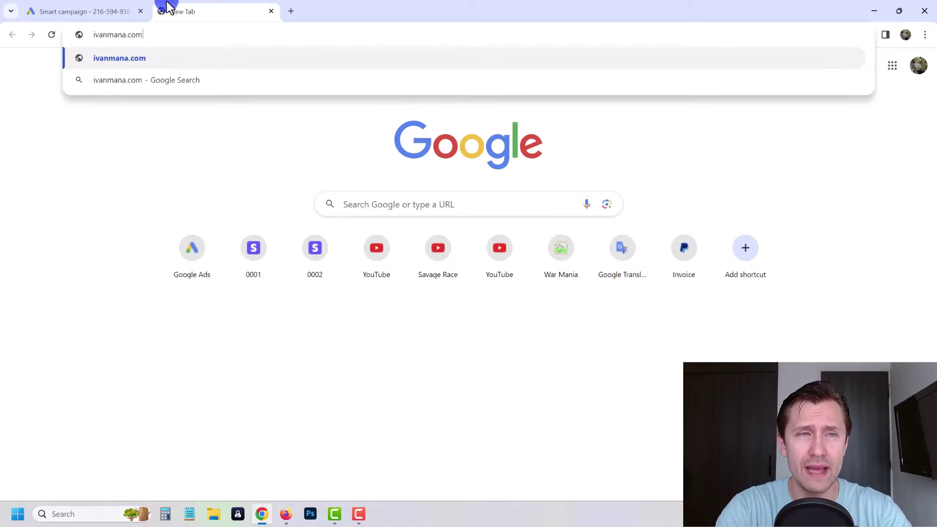
key(Return)
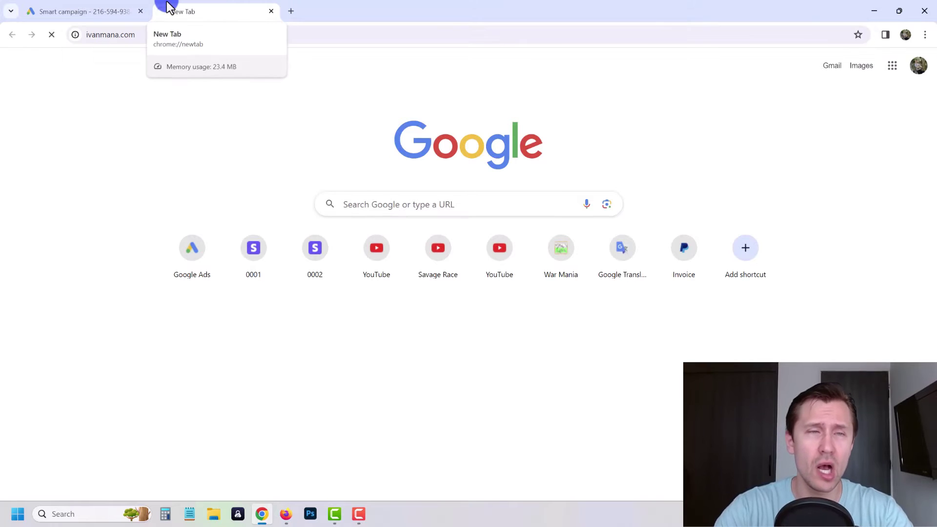
click(90, 5)
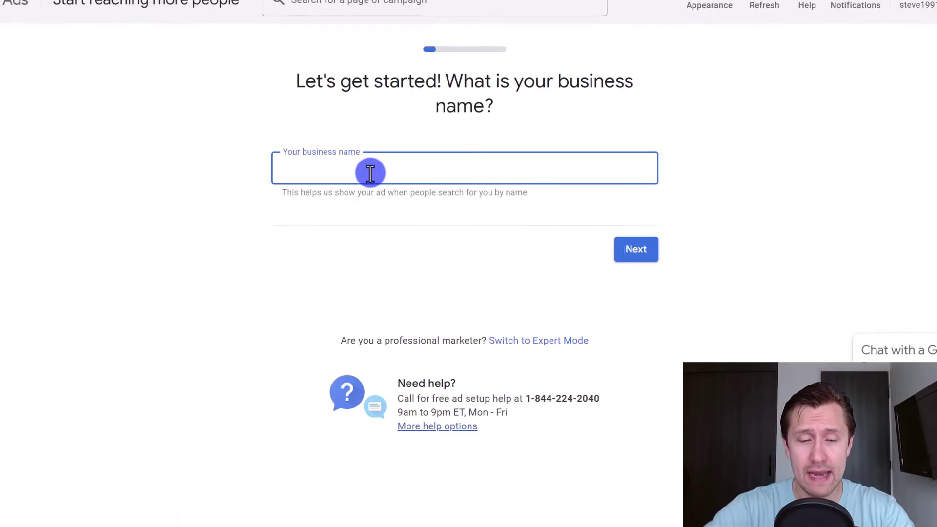
text(Iv)
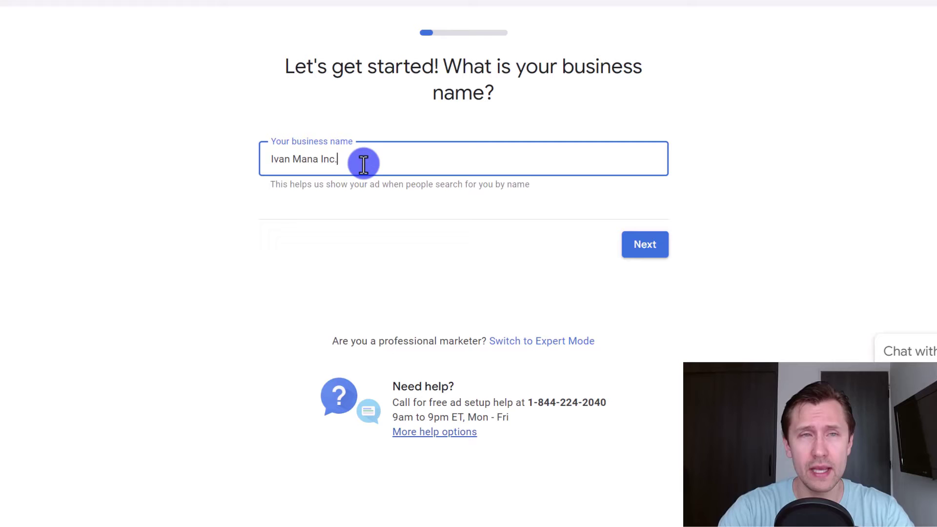
text(an Mana Inc.)
click(643, 244)
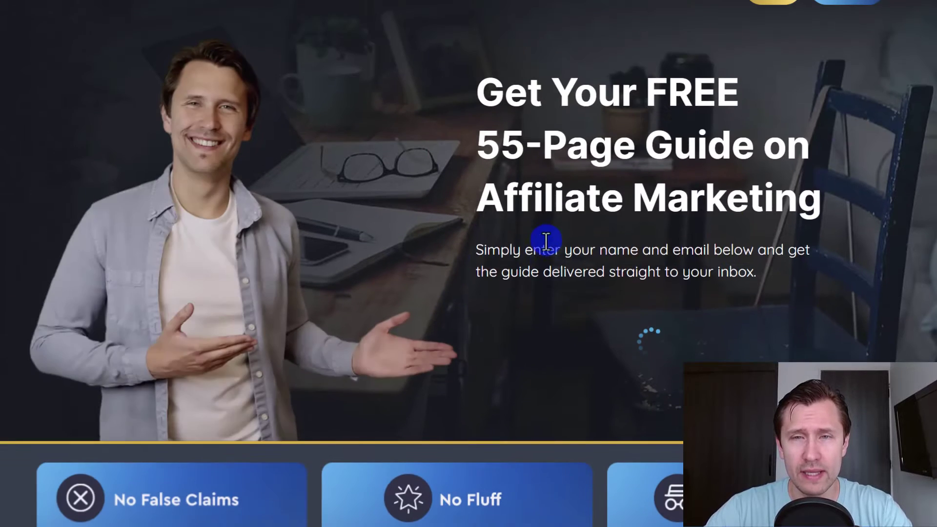
drag(795, 251, 493, 88)
click(617, 238)
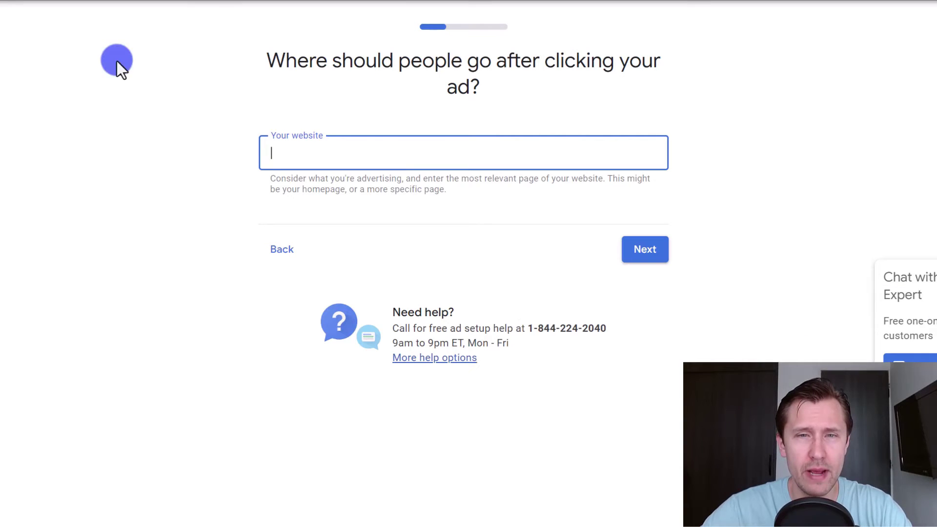
text(https)
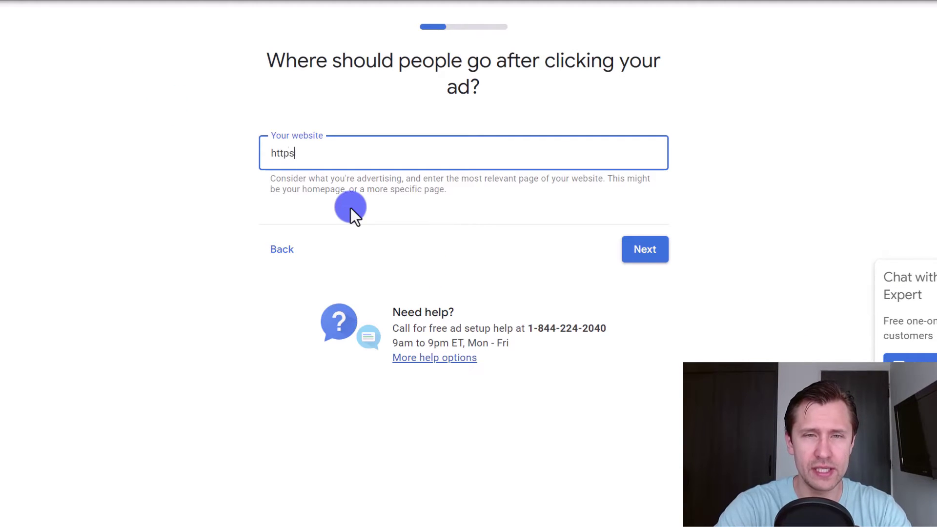
text(://www.ivanmana.com)
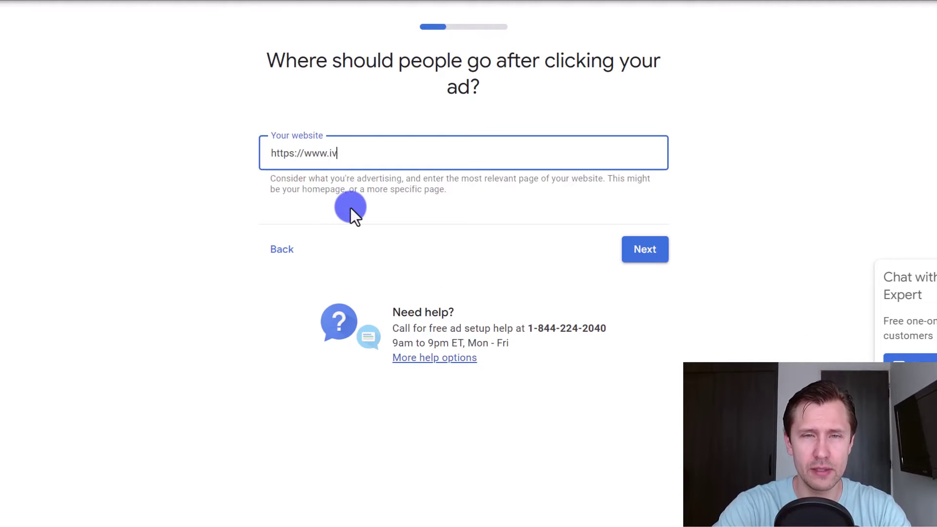
click(657, 252)
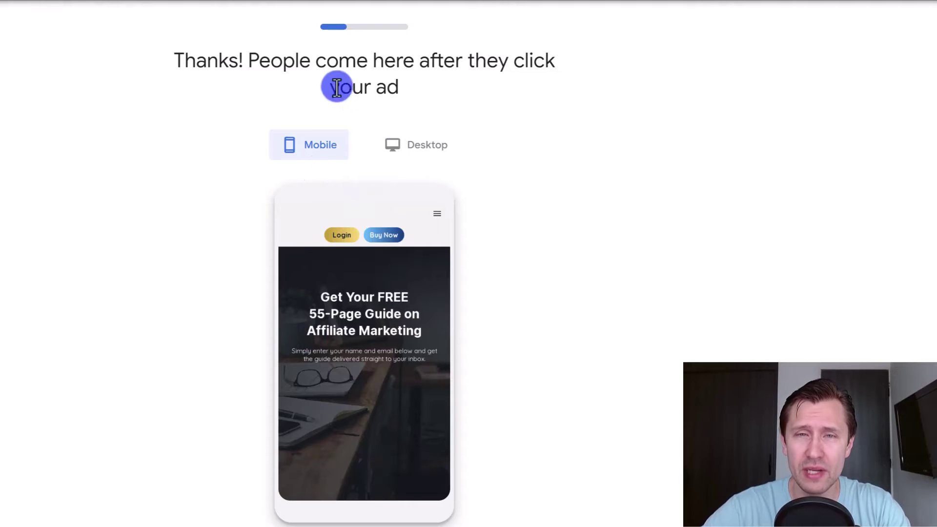
- Review the landing page preview on desktop and mobile, then continue
drag(247, 62, 460, 64)
click(317, 94)
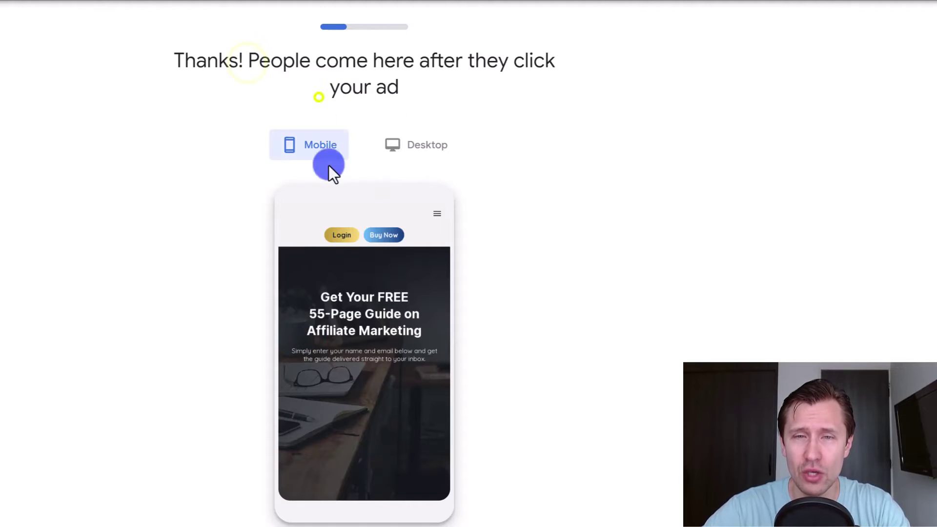
click(414, 141)
click(322, 150)
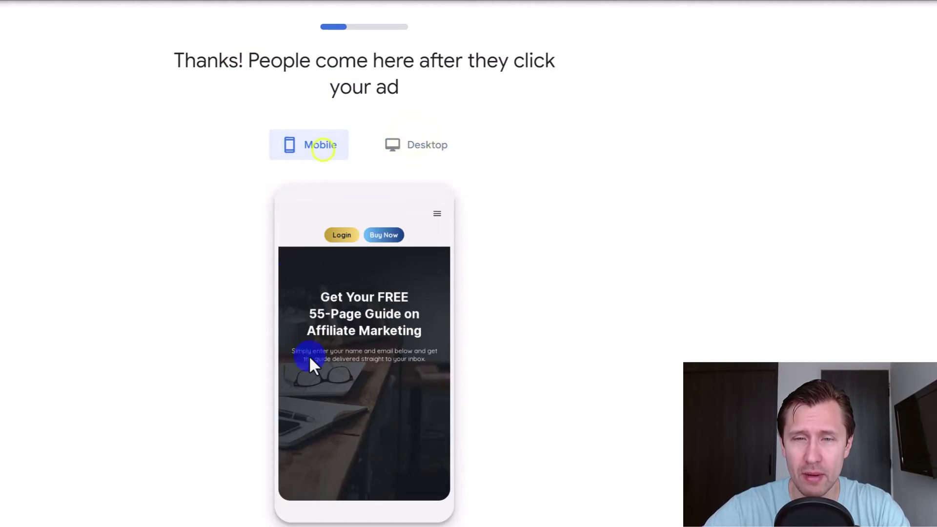
scroll(240, 320, down, 5)
click(571, 388)
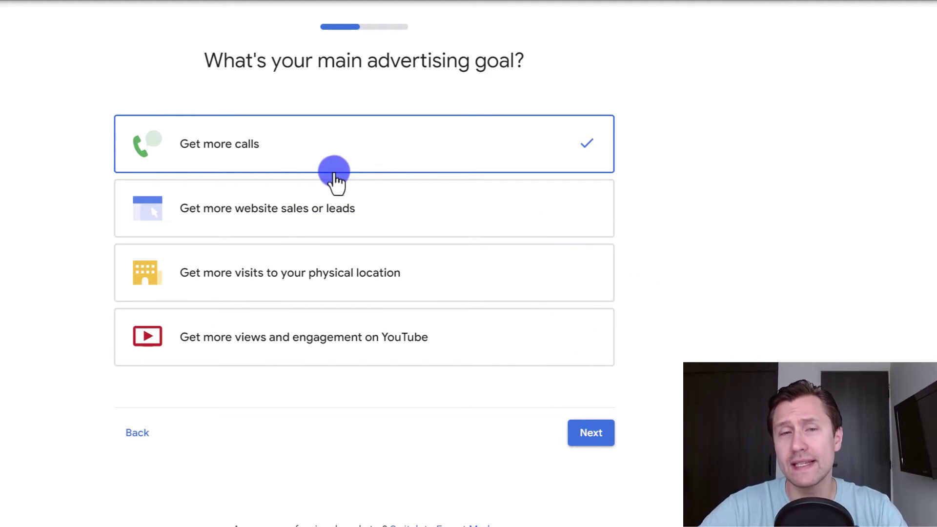
- Choose 'Get more website sales or leads' as the goal and skip Google Analytics
click(179, 223)
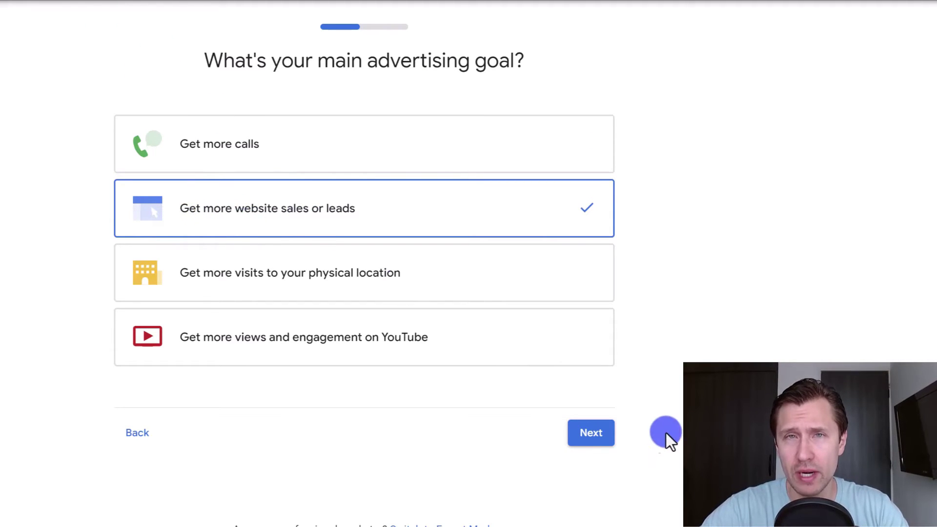
click(612, 442)
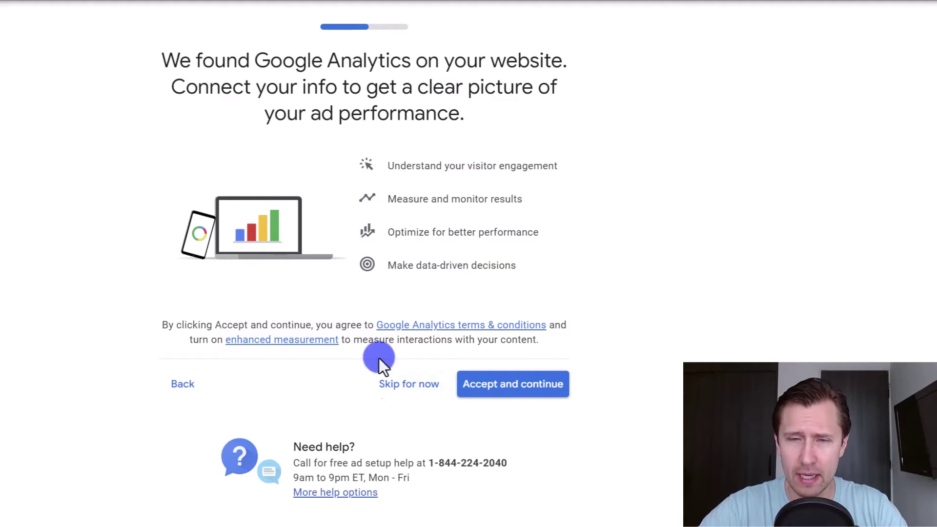
click(396, 387)
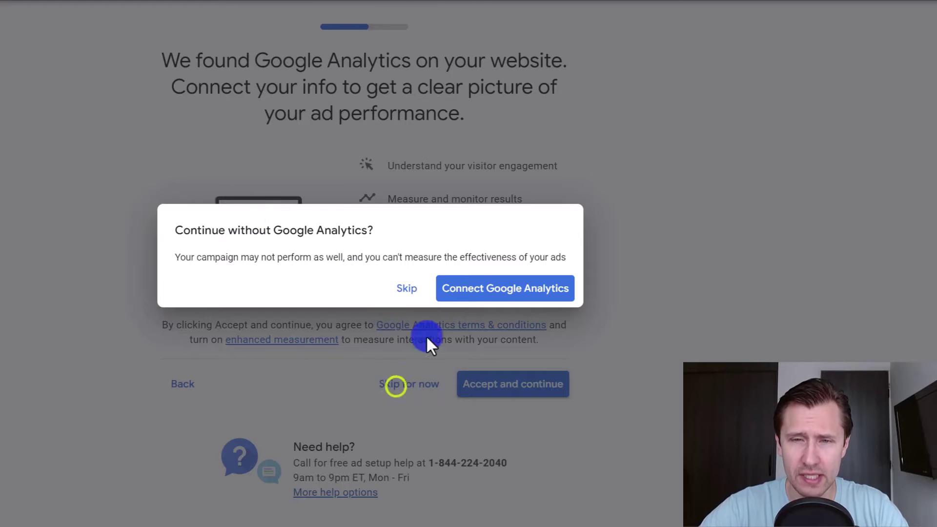
click(407, 287)
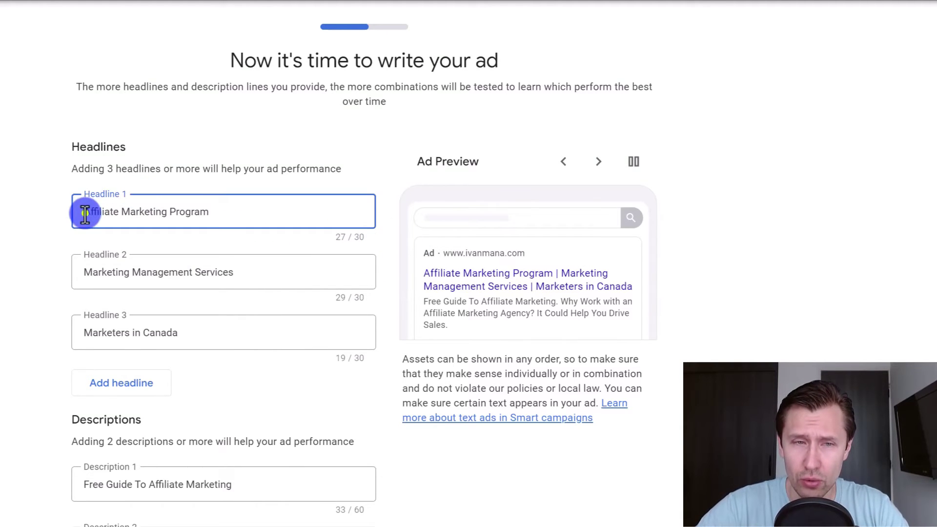
- Turn off the call button in the ad
drag(86, 211, 148, 215)
click(167, 356)
scroll(21, 330, down, 3)
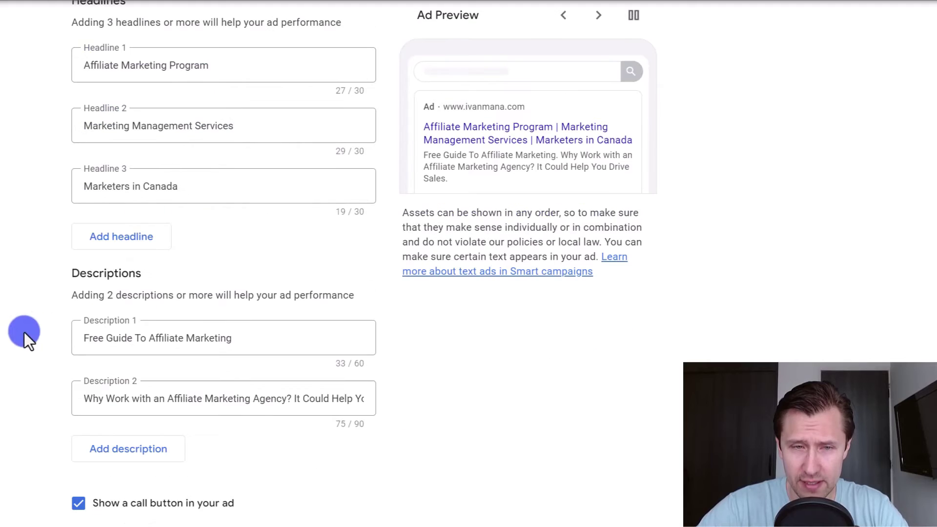
scroll(122, 260, down, 3)
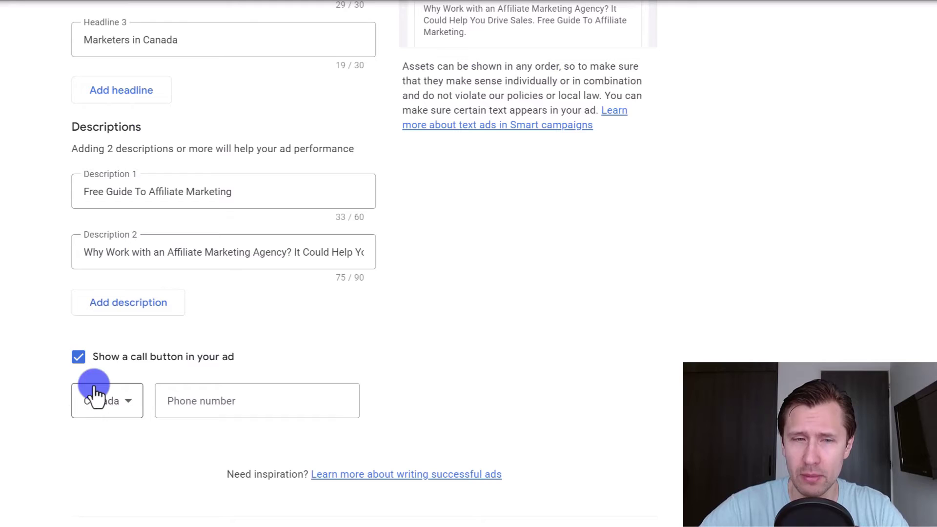
click(79, 360)
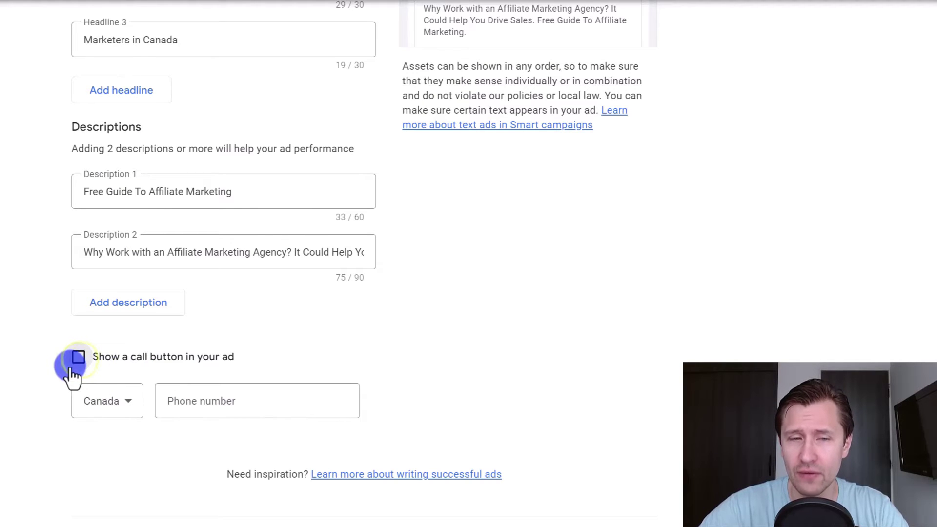
scroll(14, 348, up, 5)
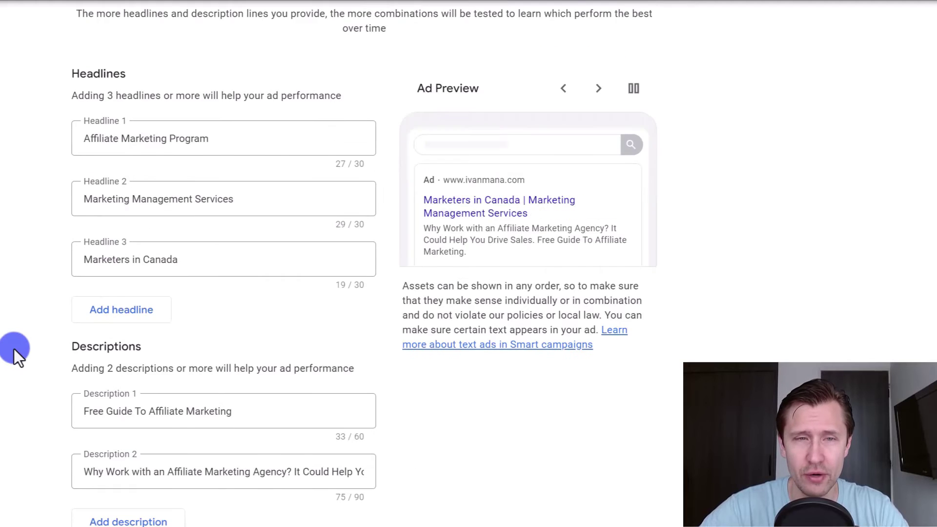
scroll(14, 349, up, 2)
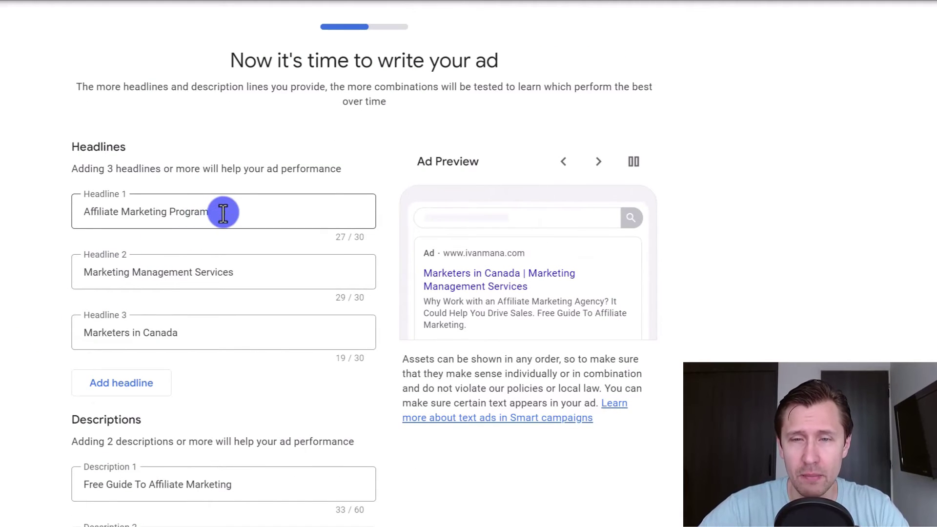
- Replace headline 1 with the suggested 'Making Money Online'
drag(223, 212, 63, 217)
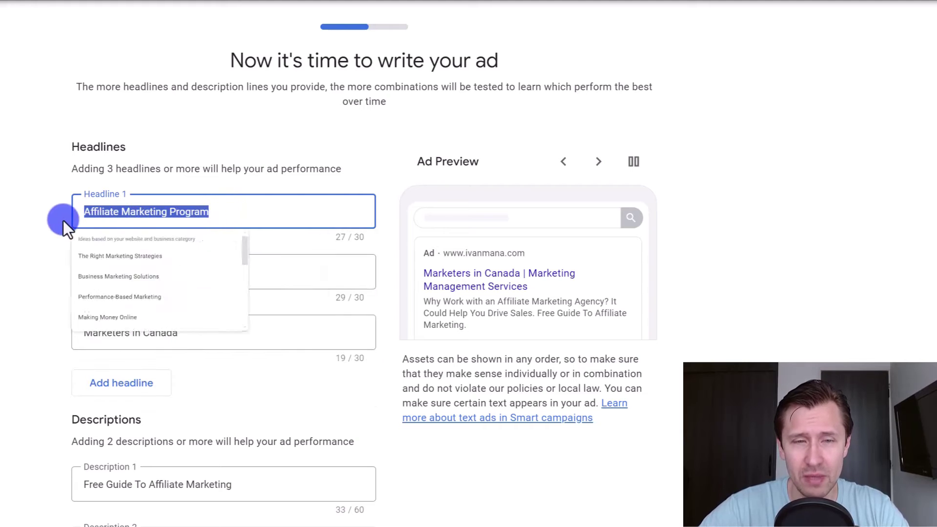
click(206, 219)
scroll(182, 359, down, 3)
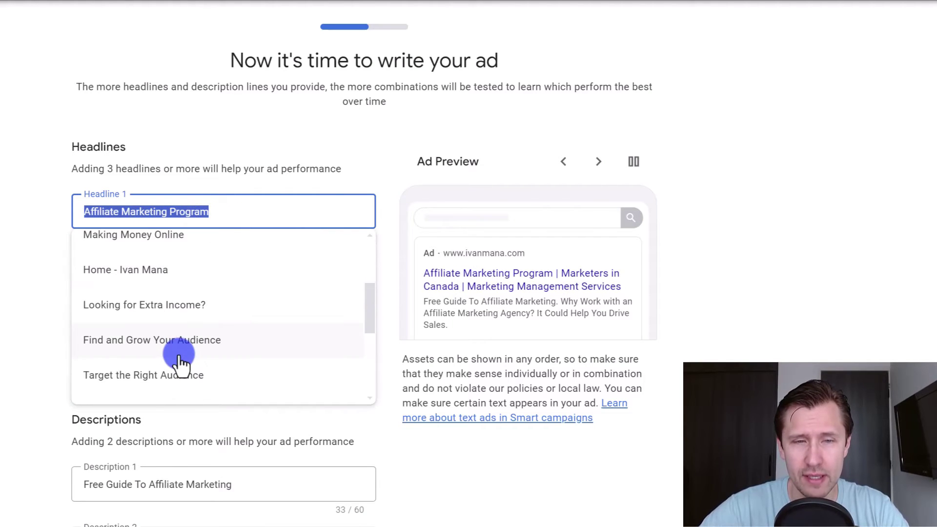
scroll(181, 351, up, 2)
click(125, 311)
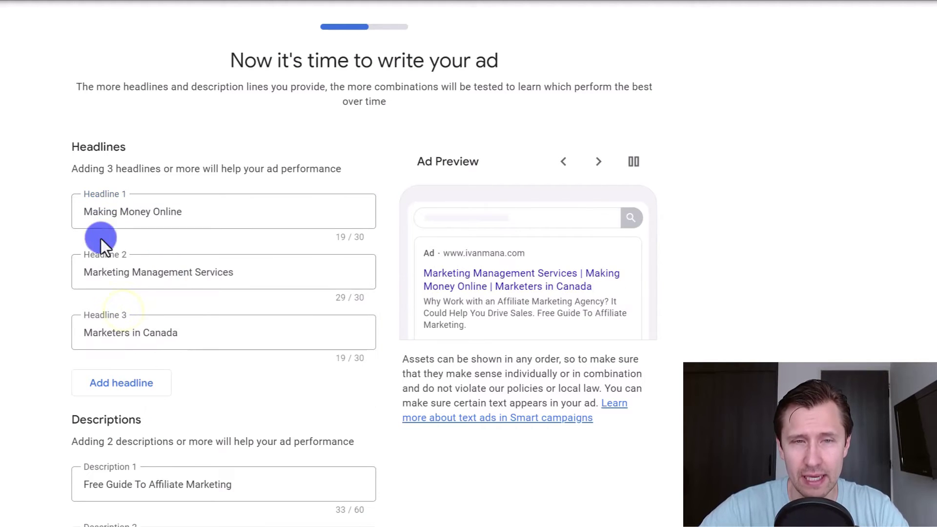
- Rewrite headline 2, replacing 'Marketing Management Services' with 'Affiliate Free' text
click(178, 272)
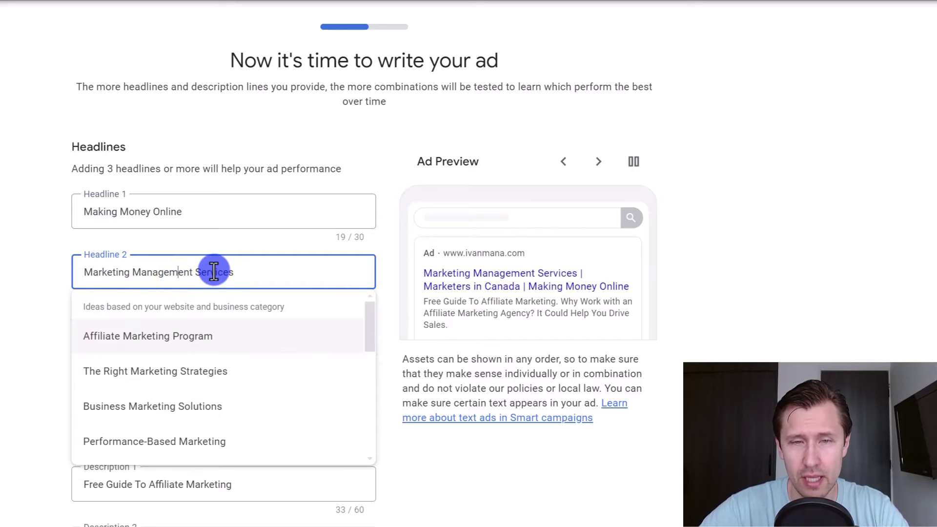
scroll(209, 317, down, 5)
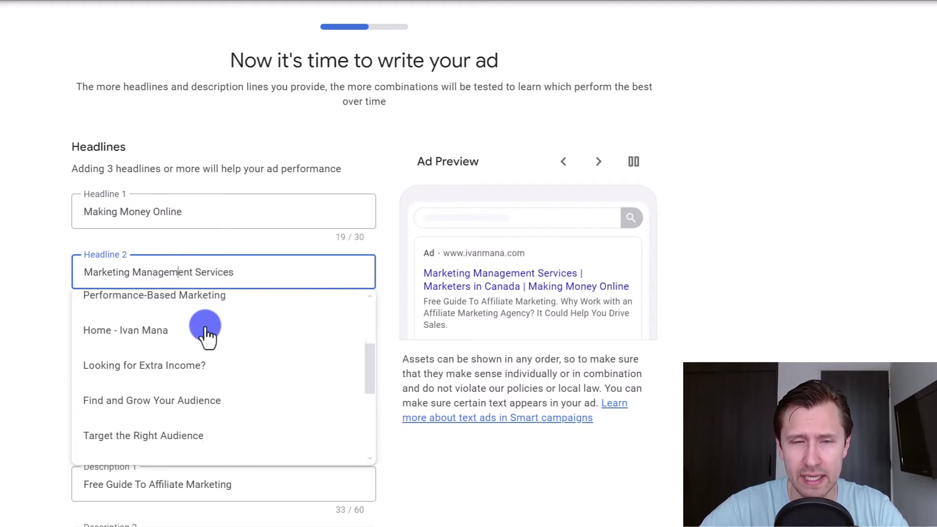
scroll(198, 349, down, 3)
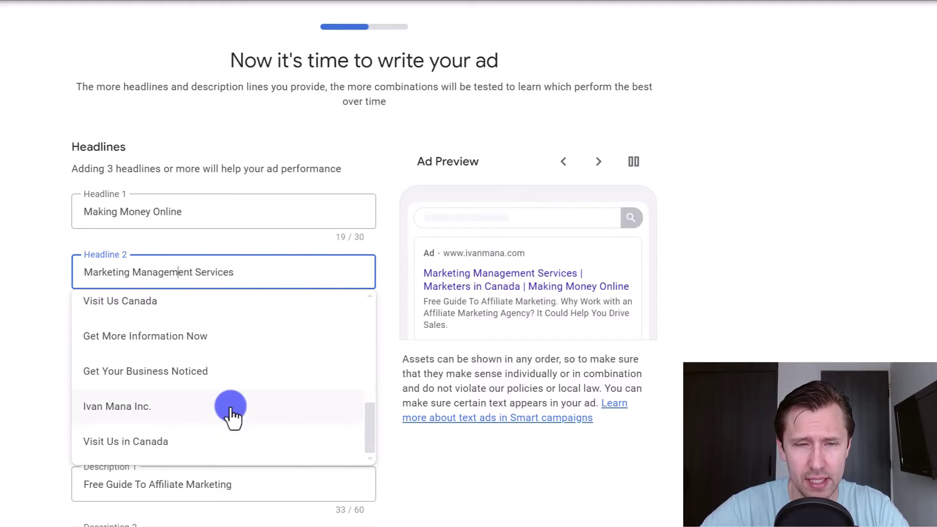
scroll(226, 410, up, 2)
scroll(225, 410, up, 7)
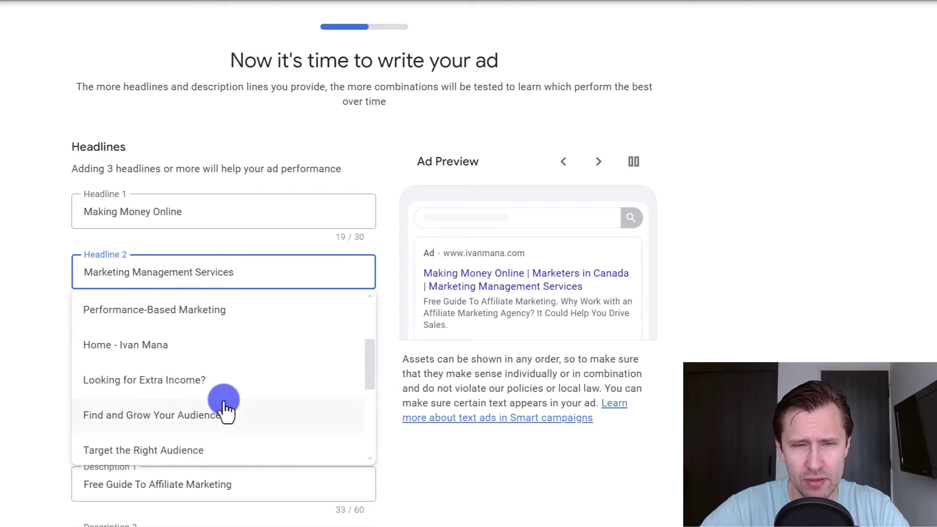
triple_click(196, 277)
text(Affiliate Marketing Guide)
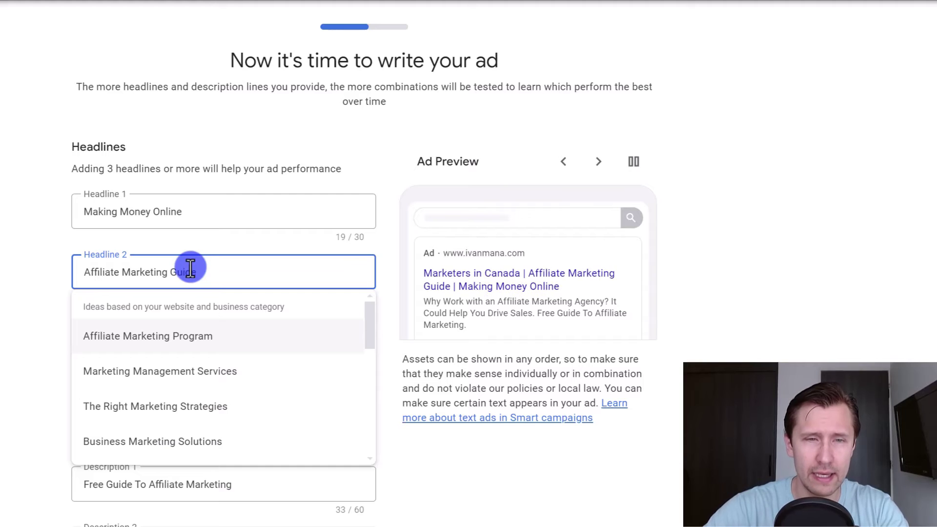
text(Free)
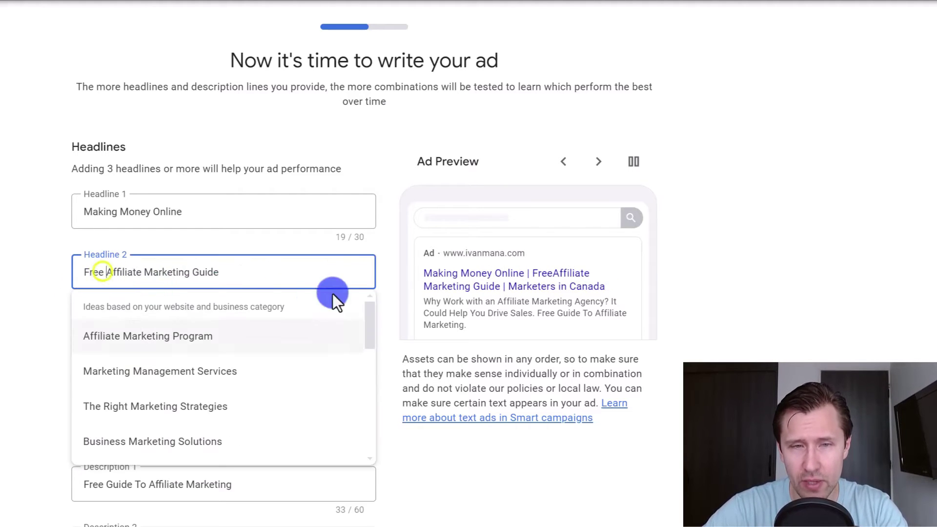
click(343, 303)
- Change headline 1 to 'Learn to Make Money Online' and headline 3 to 'Earn Money While Sleeping'
click(92, 212)
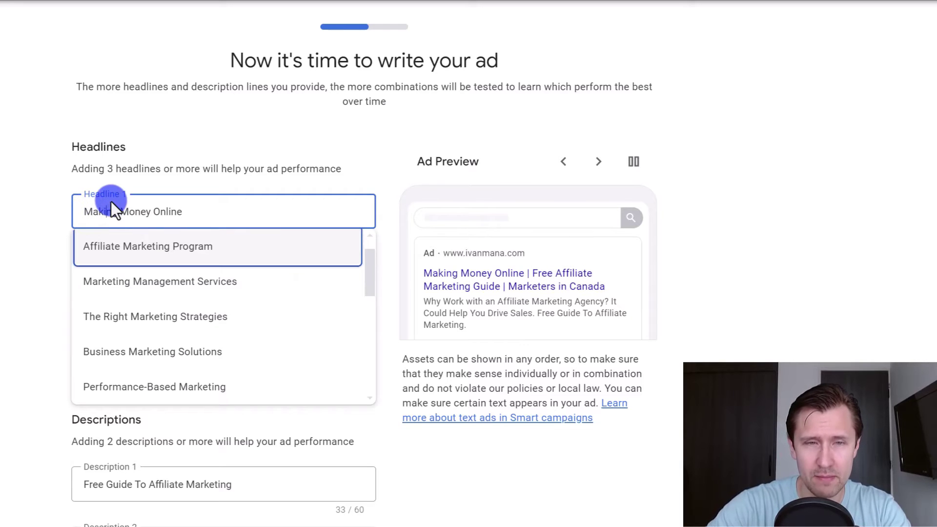
key(BackSpace)
key(BackSpace)
key(BackSpace)
key(BackSpace)
key(BackSpace)
key(BackSpace)
key(BackSpace)
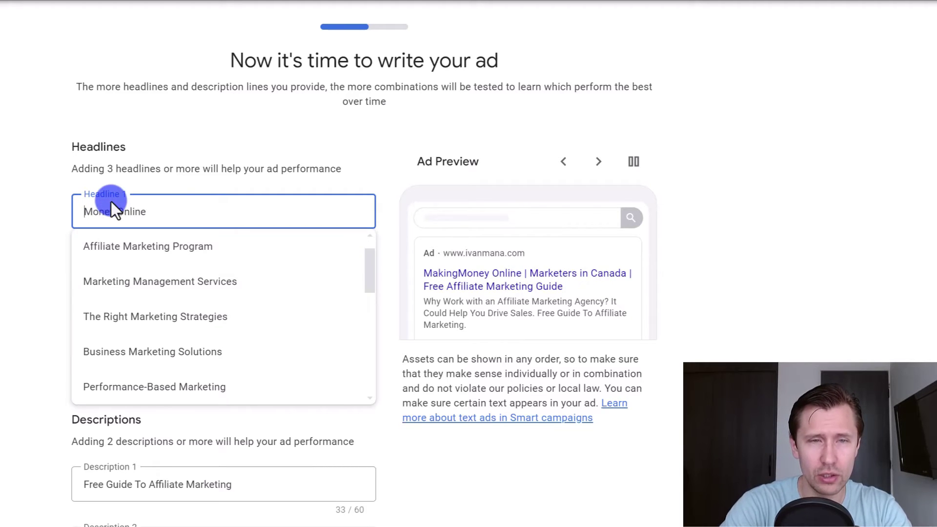
text(Learn to Make)
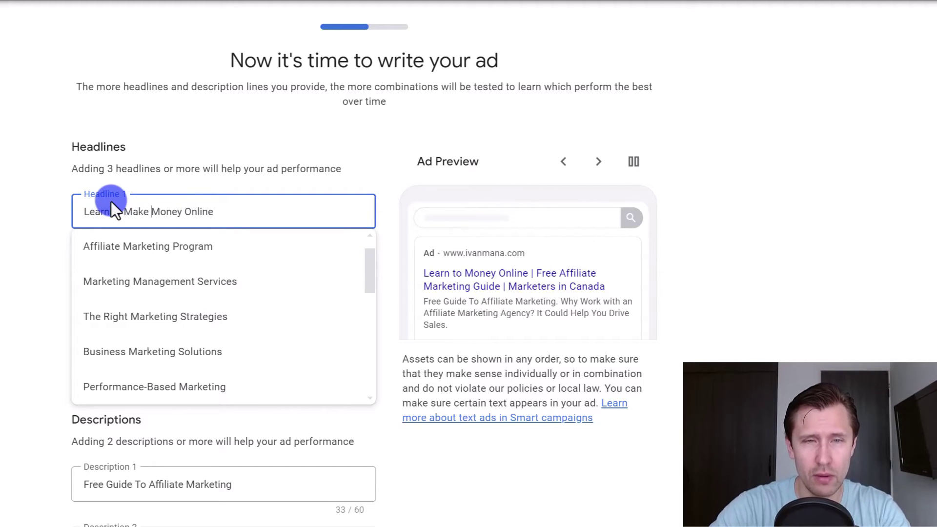
click(58, 241)
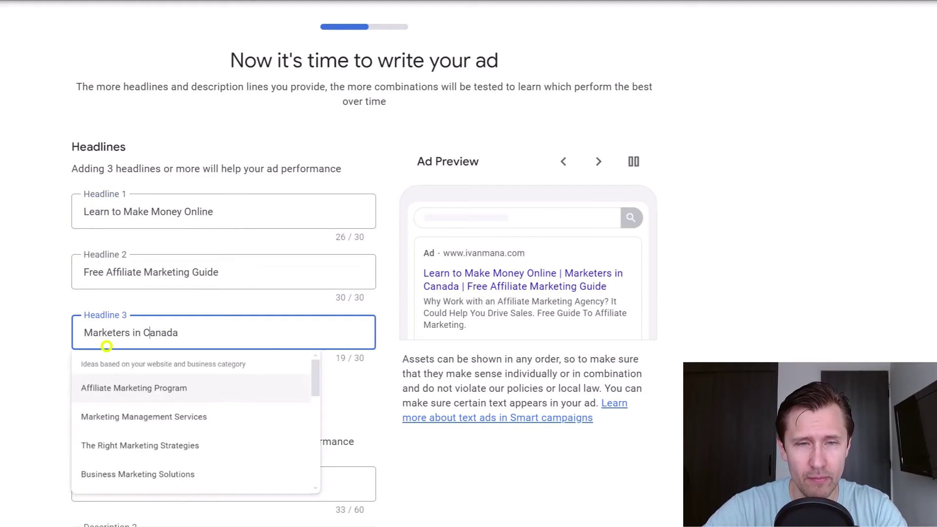
triple_click(106, 346)
text(Ea)
key(BackSpace)
key(BackSpace)
key(BackSpace)
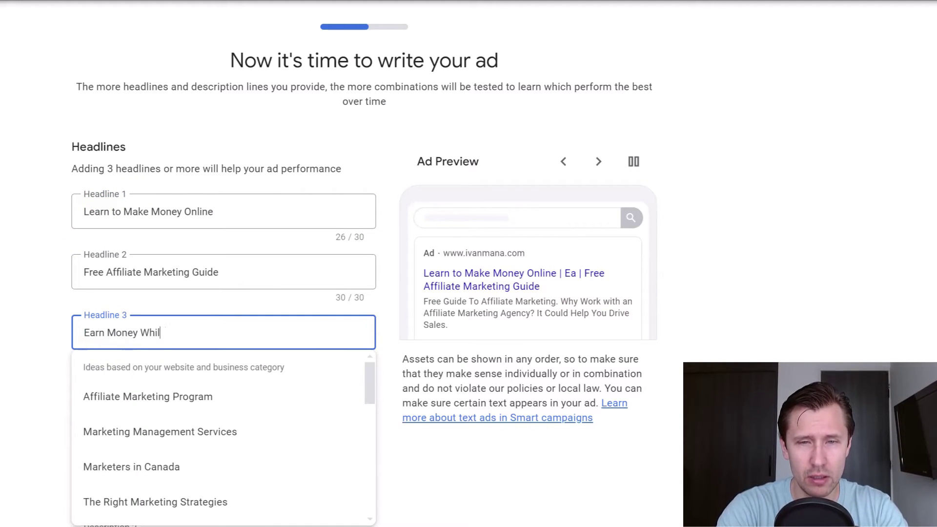
text(rn Money While Sleeping)
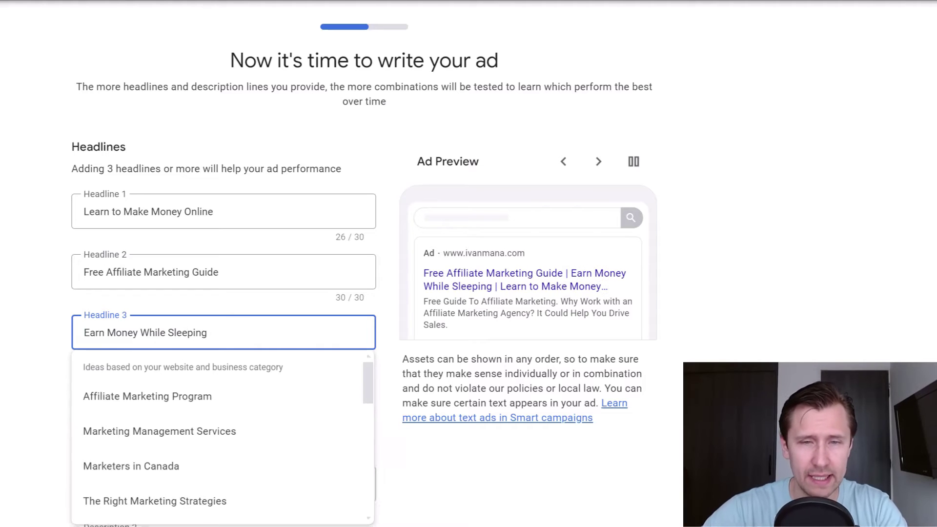
click(295, 297)
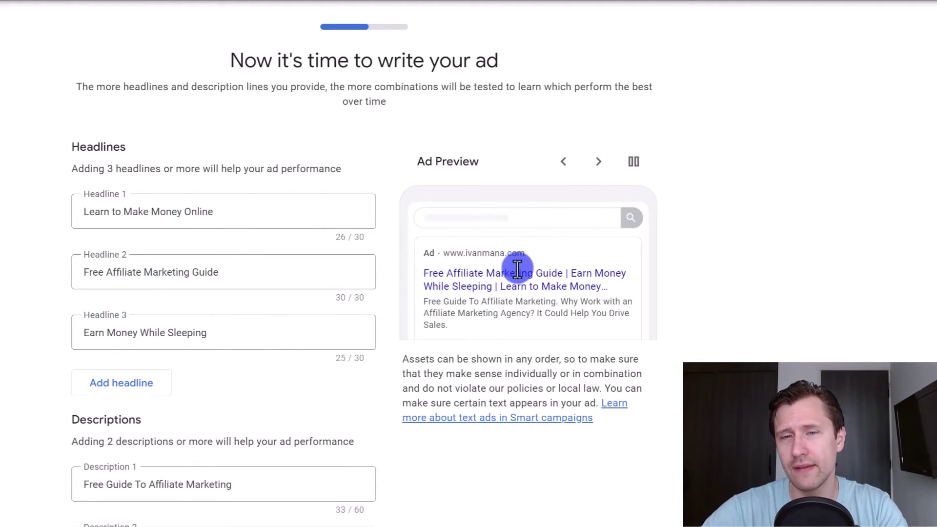
- Cycle the ad preview, then review both descriptions and the Description 2 suggestions
click(591, 168)
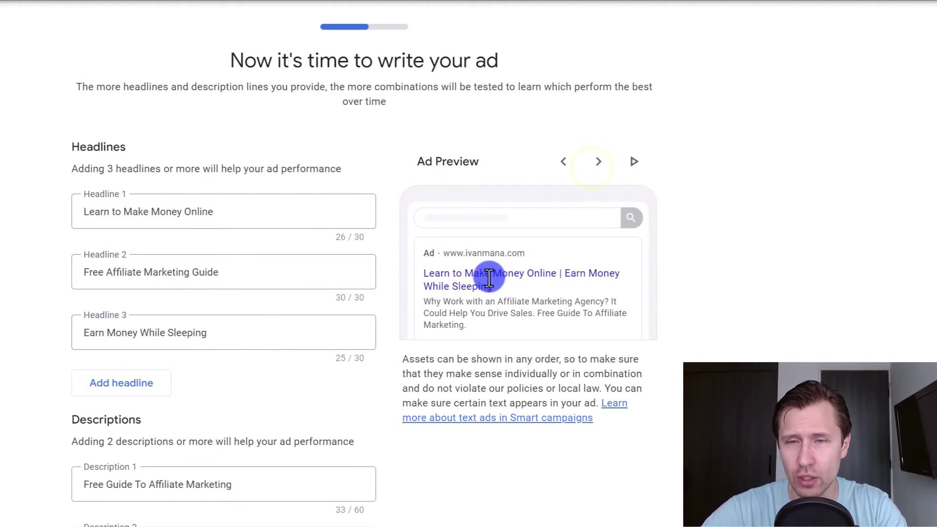
click(598, 162)
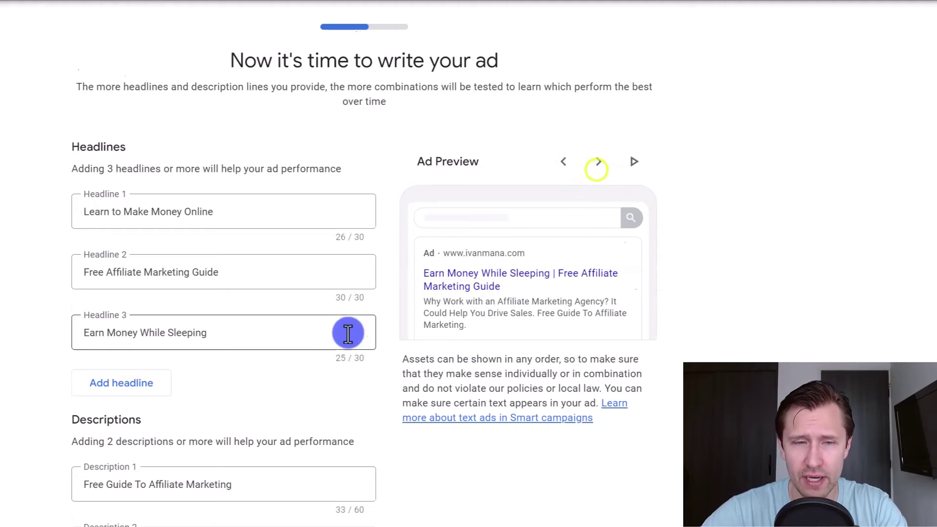
scroll(347, 331, down, 3)
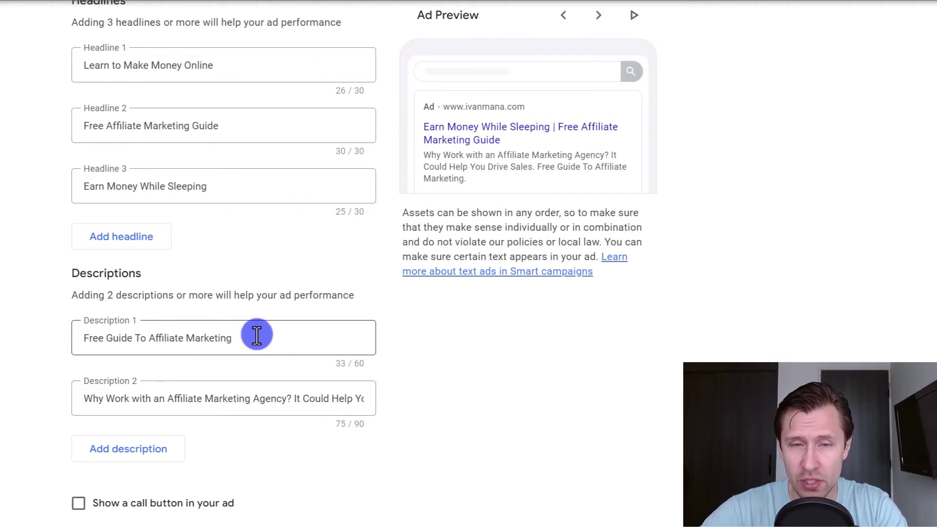
click(342, 352)
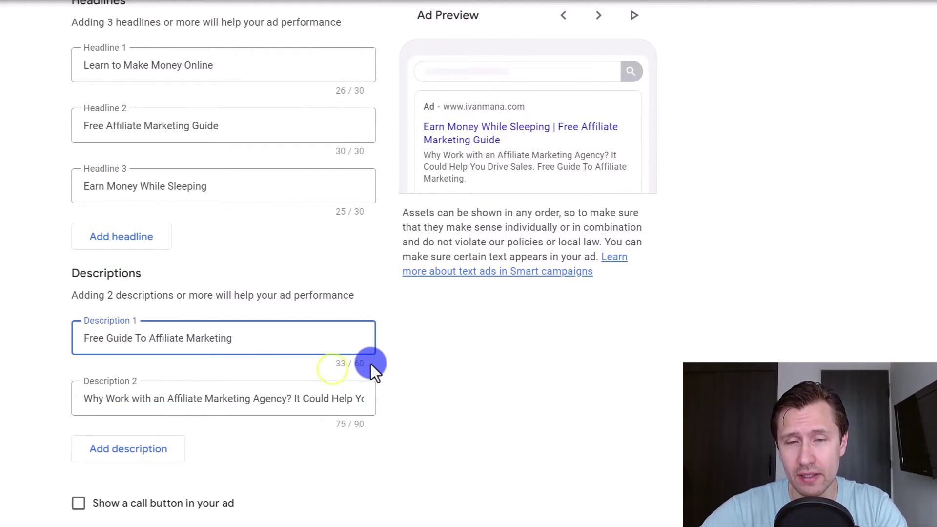
click(353, 395)
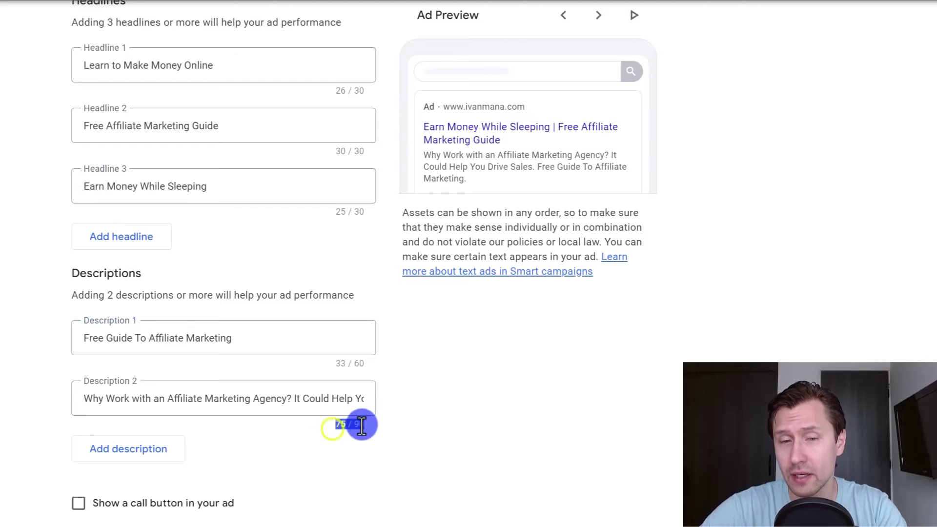
click(206, 345)
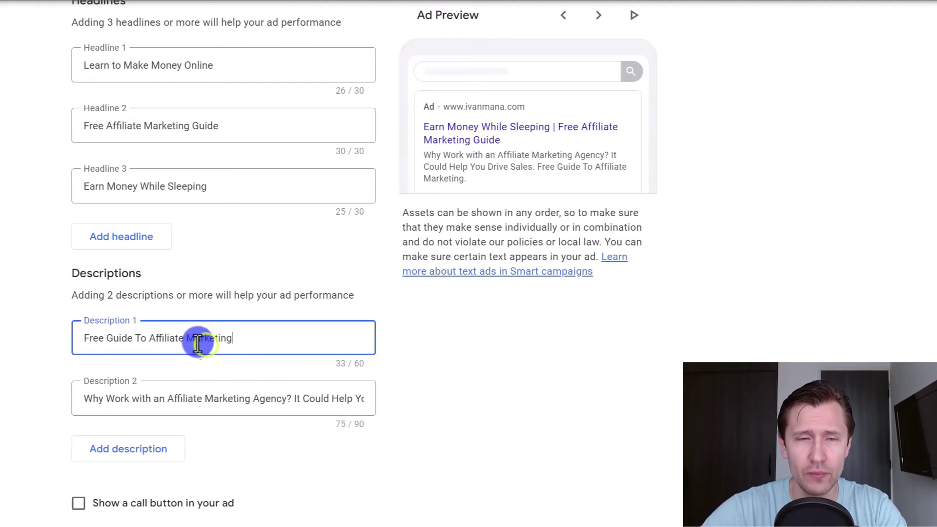
click(205, 390)
scroll(12, 410, down, 2)
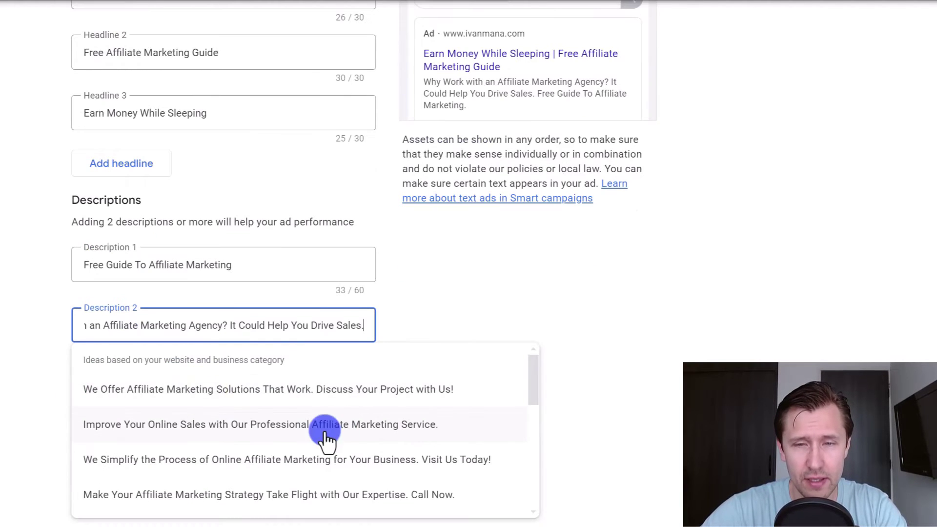
scroll(259, 424, down, 1)
scroll(219, 423, down, 1)
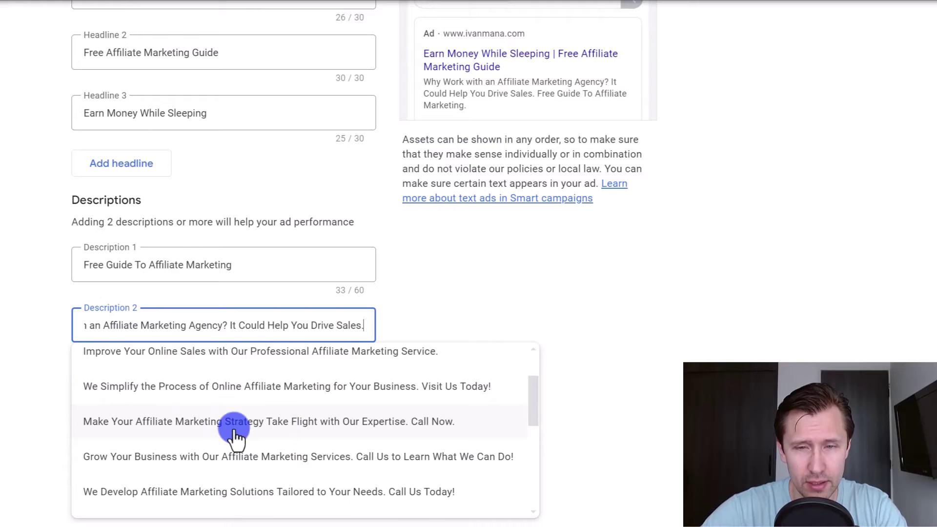
scroll(229, 434, down, 2)
scroll(220, 459, down, 2)
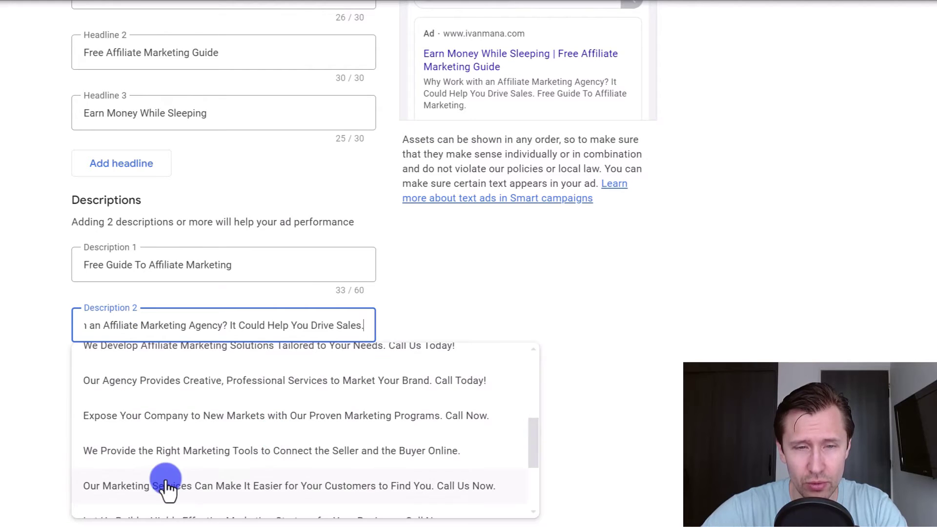
click(188, 286)
- Set Description 1 to 'Get Your Free 55-Page Affiliate Marketing Guide'
triple_click(210, 268)
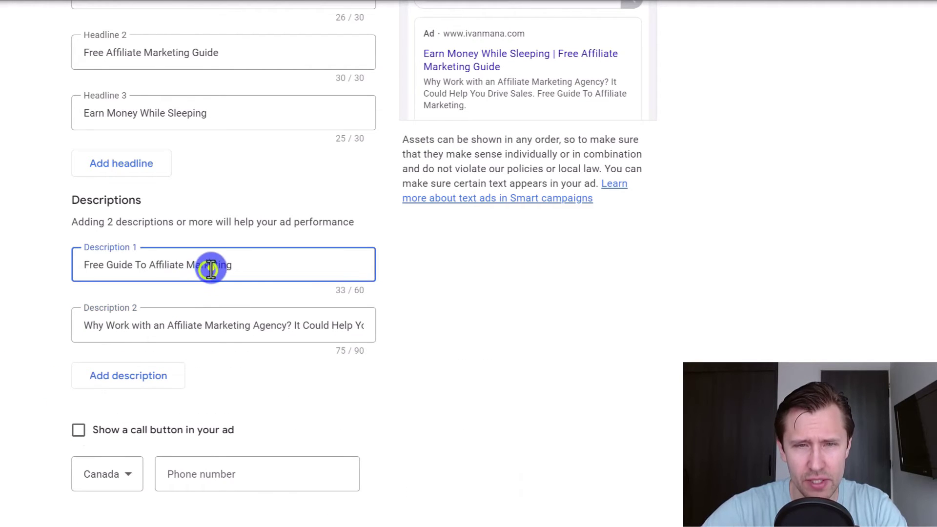
text(Get your Fr)
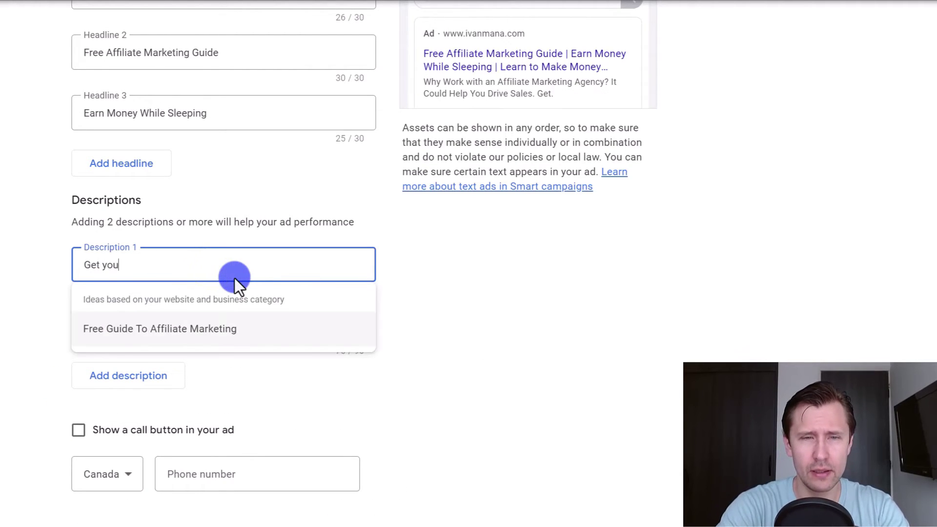
key(BackSpace)
key(BackSpace)
key(BackSpace)
key(BackSpace)
key(BackSpace)
key(BackSpace)
key(BackSpace)
text(Yo)
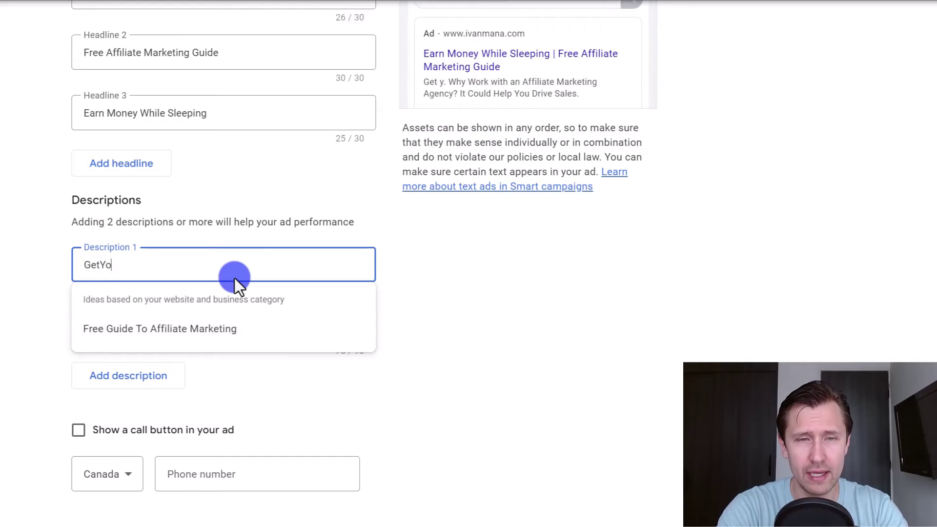
key(BackSpace)
key(BackSpace)
text(Your Fr)
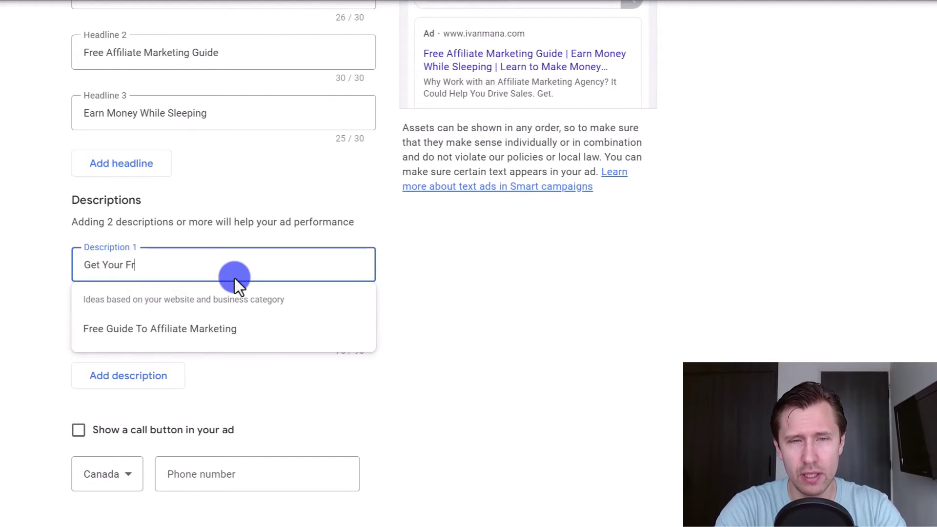
text(ee 55-Page AF)
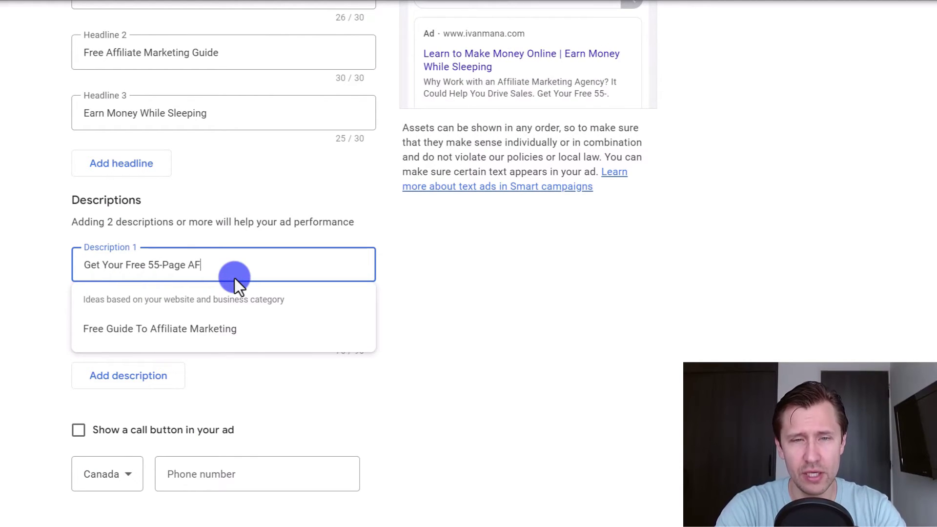
key(BackSpace)
text(ffili)
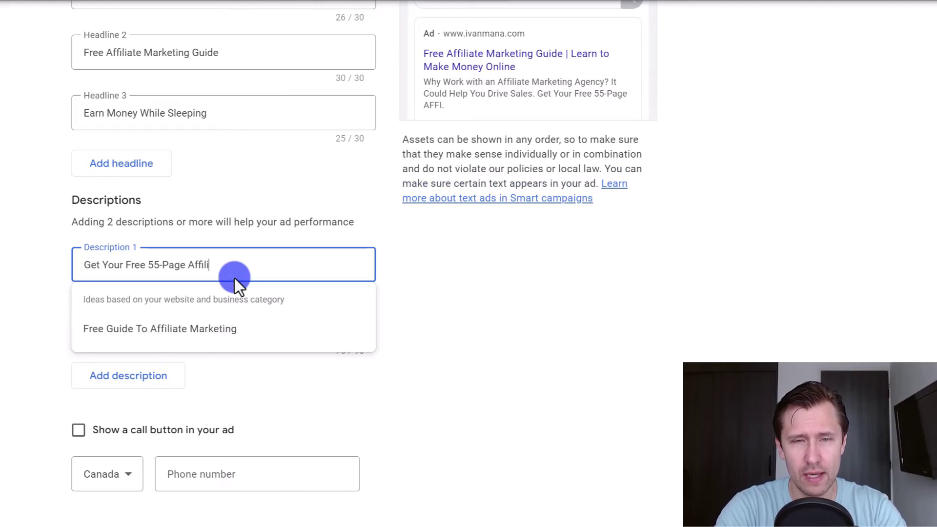
text(ate Marketing )
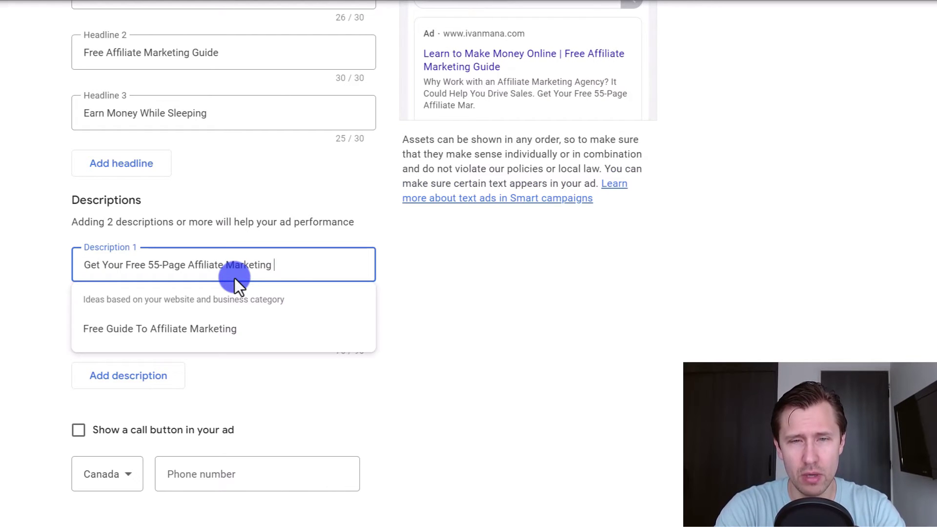
text(Guide)
click(96, 296)
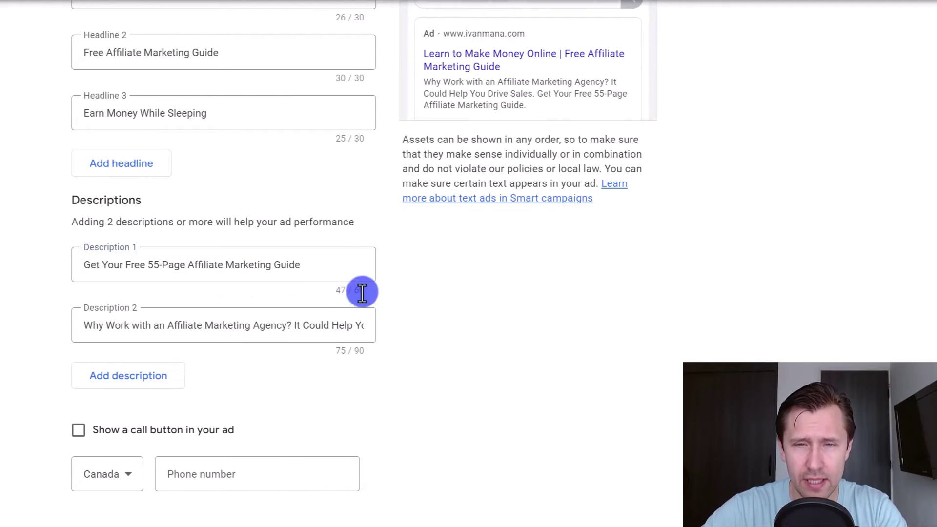
- Set Description 2 to 'Learn How Affiliate Marketing Works & How You Can Make Money While You Sleep' and preview the combinations
click(172, 325)
key(ctrl+a)
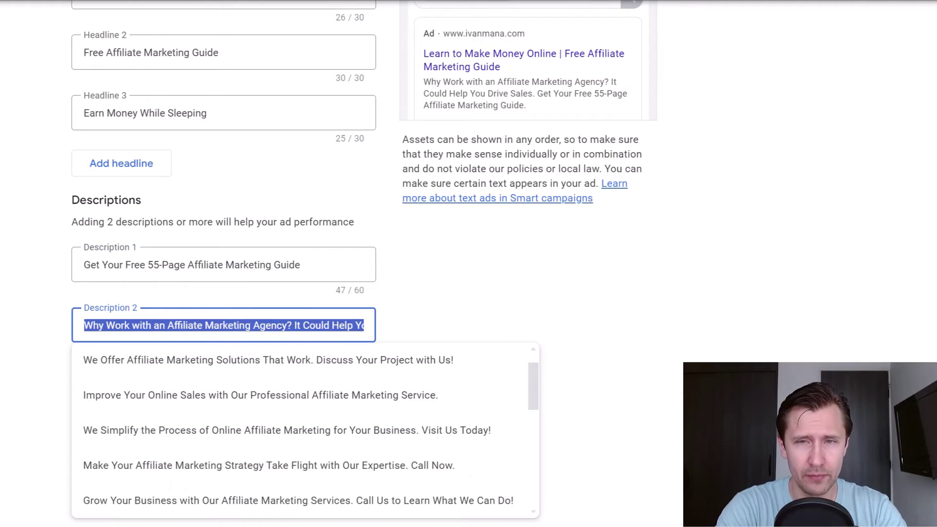
text(Lera)
key(BackSpace)
key(BackSpace)
text(ar)
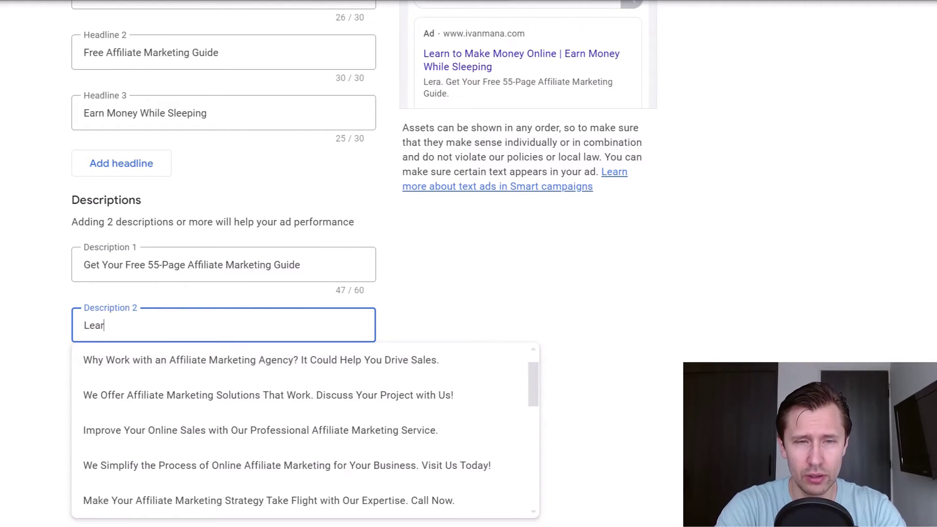
text(n How Affiliate)
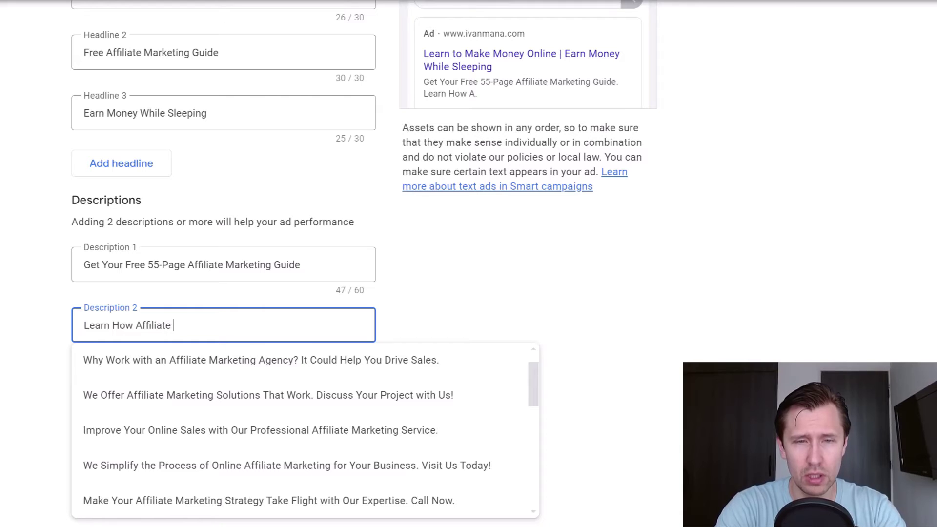
text( Marketing Works )
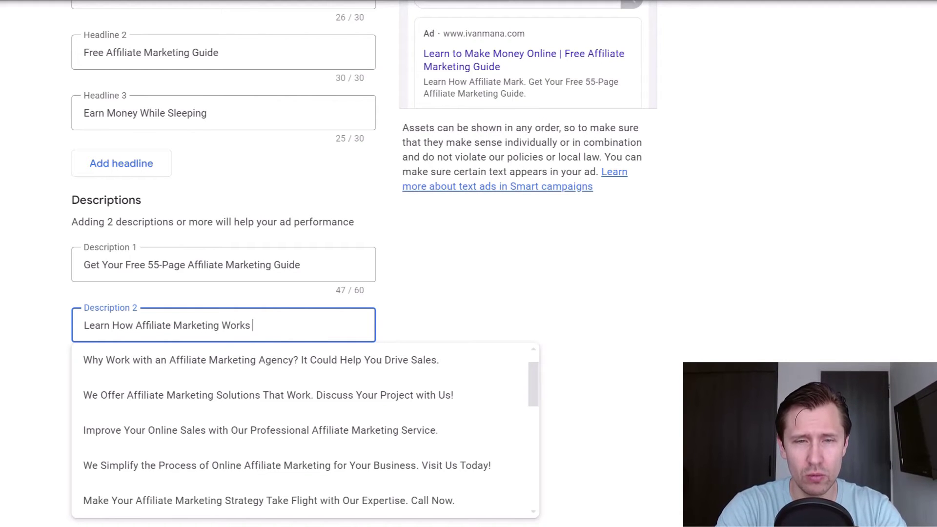
text(& How You C)
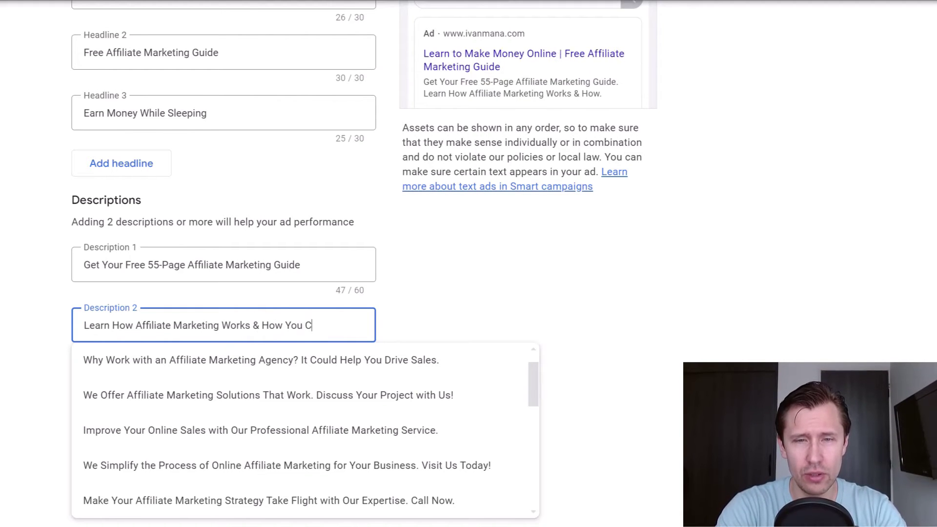
text(an Make Mone)
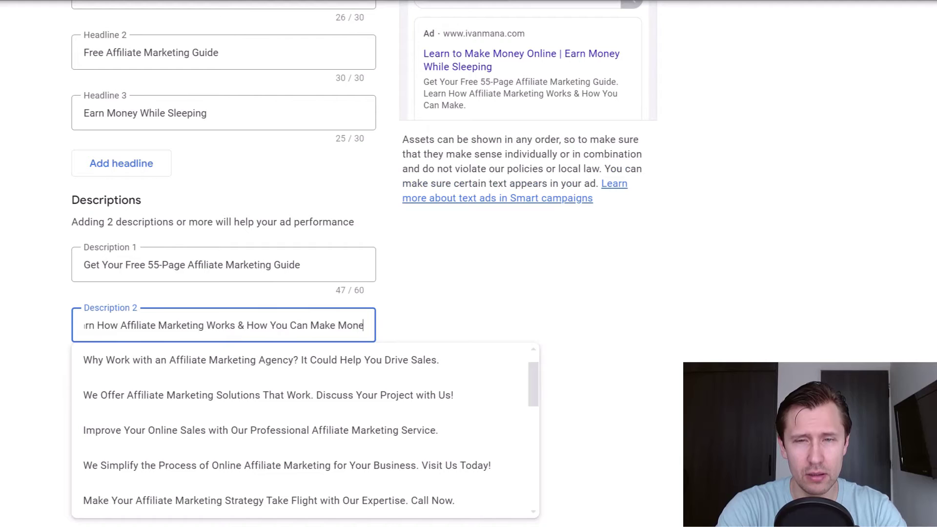
text(y While You Sleep)
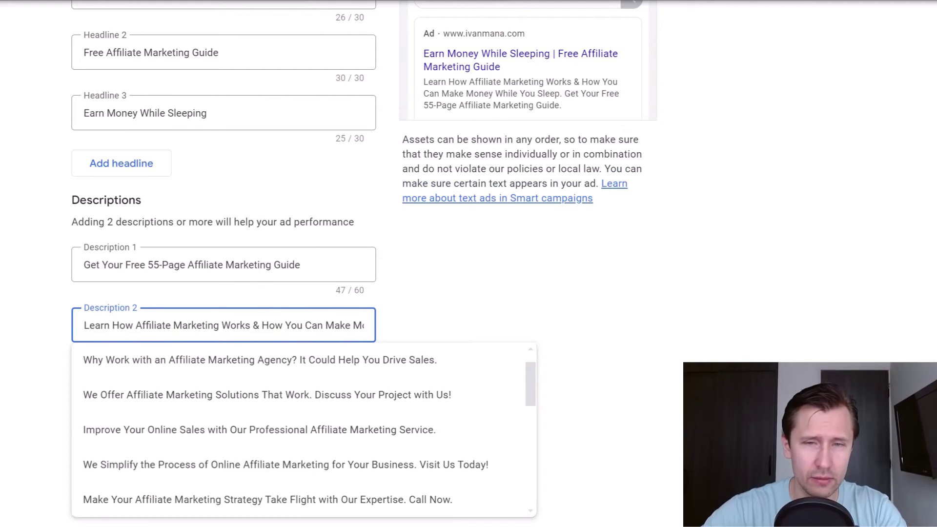
click(338, 351)
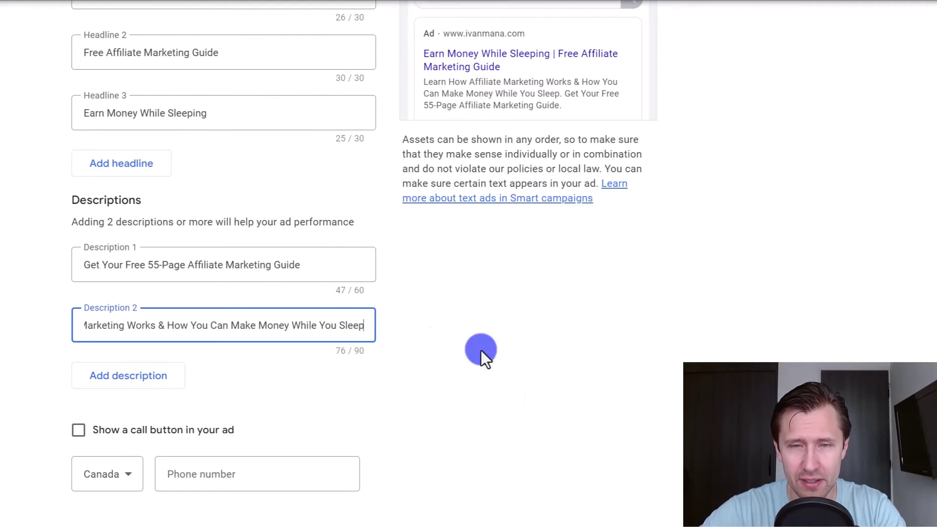
scroll(398, 367, down, 2)
scroll(462, 317, up, 6)
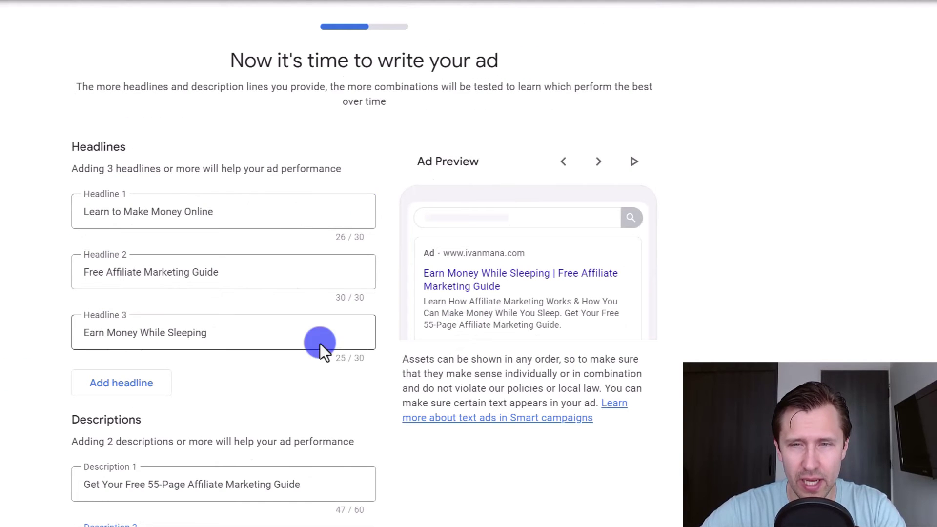
click(599, 161)
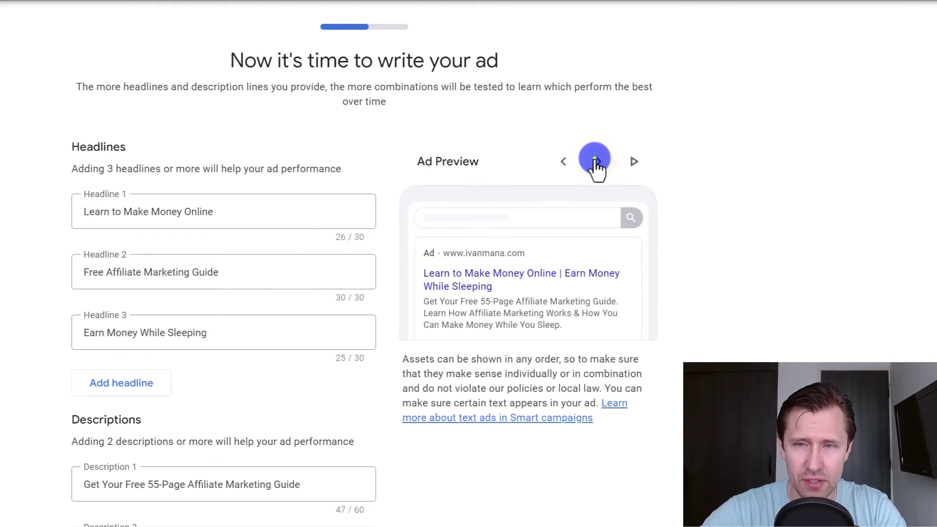
click(595, 161)
scroll(549, 370, down, 7)
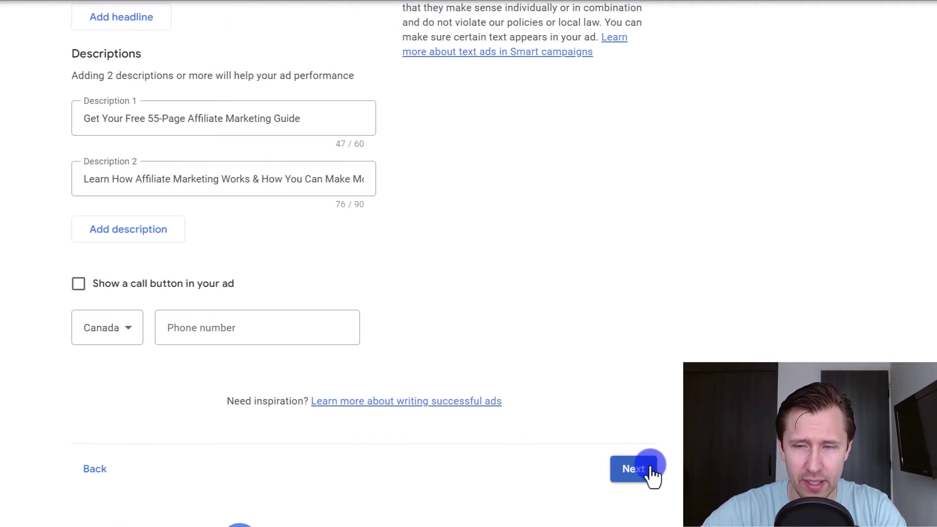
- Go to keyword themes and add 'affiliate marketing' next to Internet Affiliate Marketing
click(650, 468)
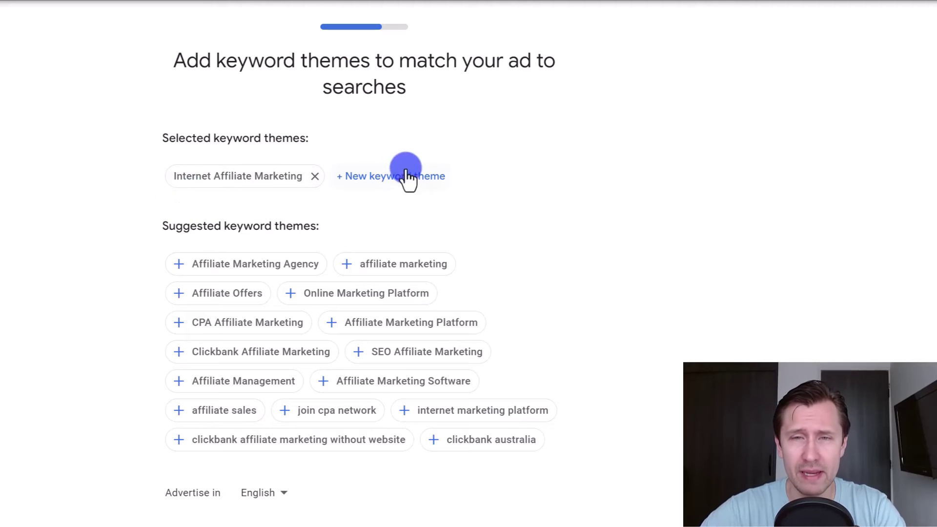
scroll(390, 264, down, 3)
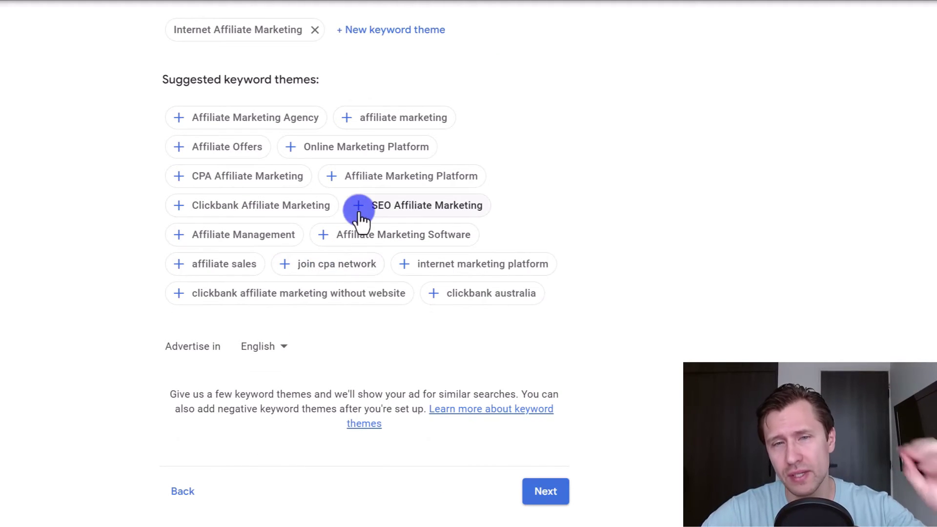
scroll(268, 265, up, 3)
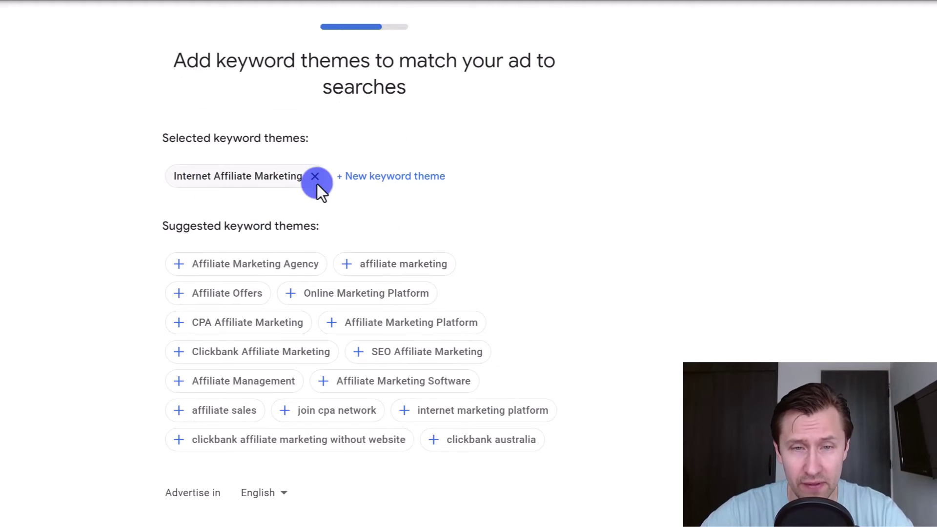
click(385, 267)
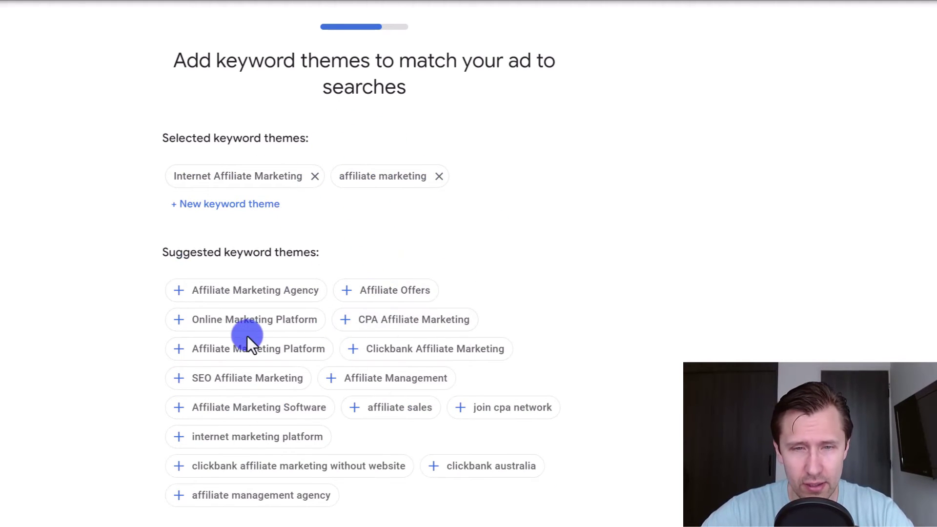
scroll(292, 341, down, 1)
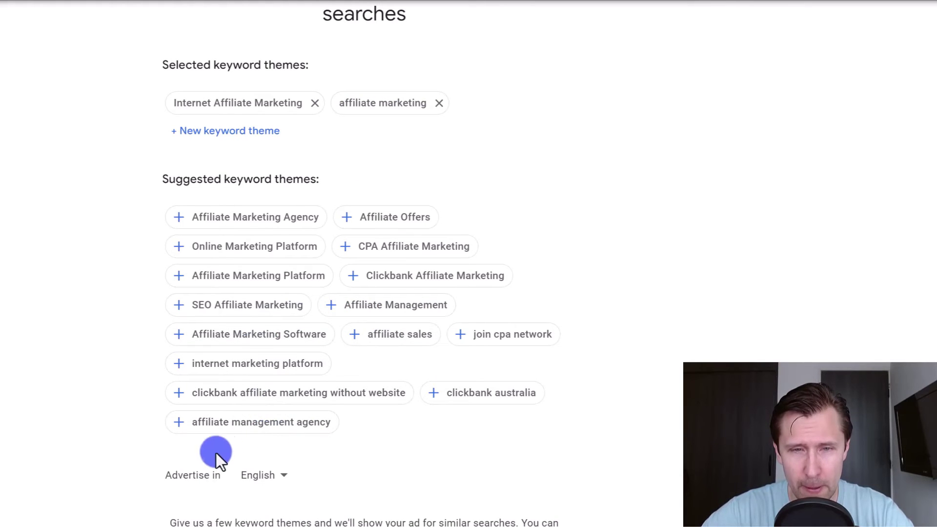
scroll(342, 341, down, 1)
scroll(366, 328, up, 1)
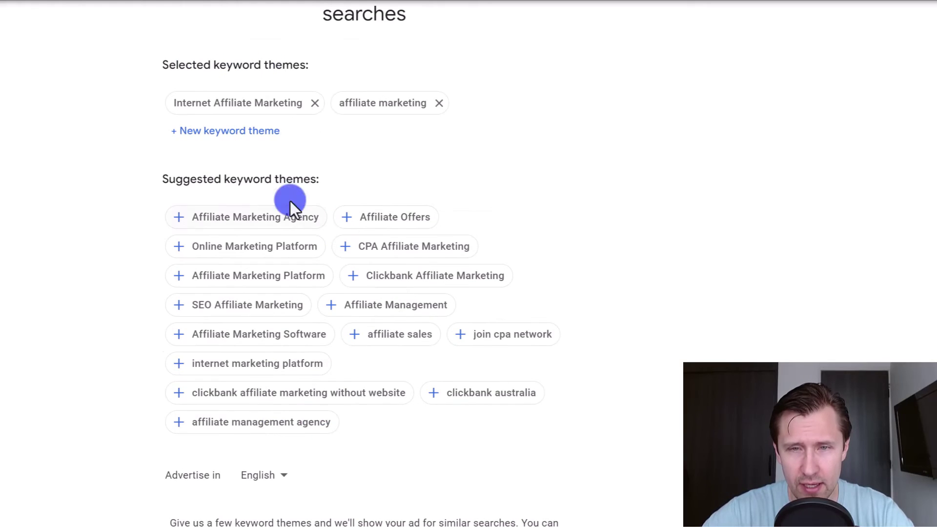
- Add 'affiliate marketing guide' and 'affiliate marketing tutorial' as keyword themes
click(231, 130)
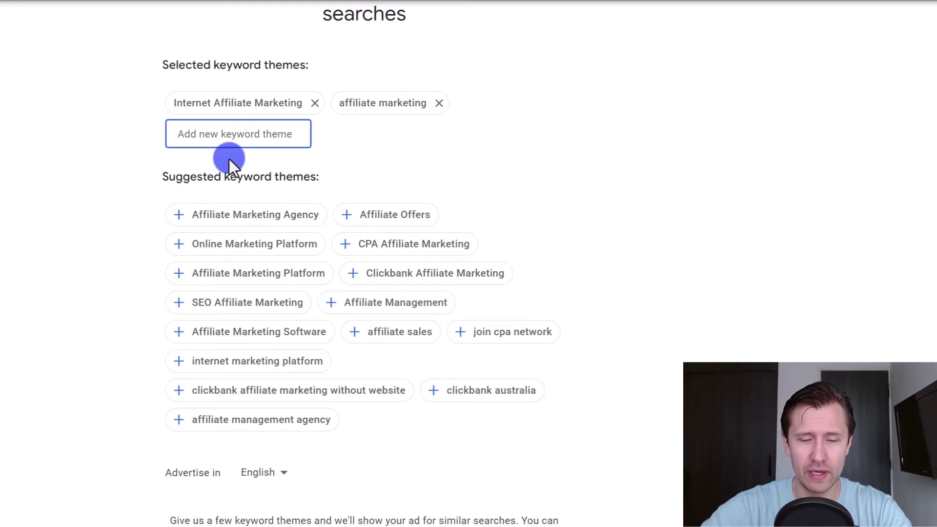
text(affiliate marketing)
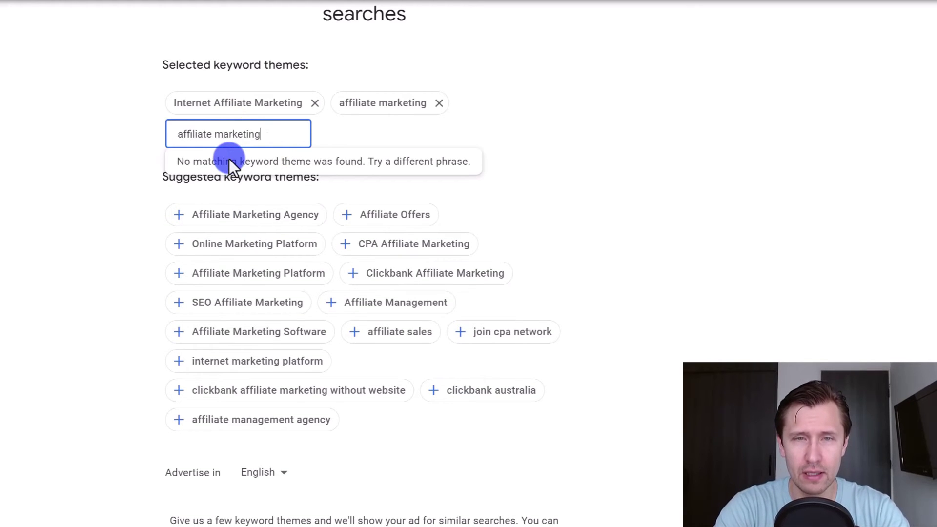
text( guide)
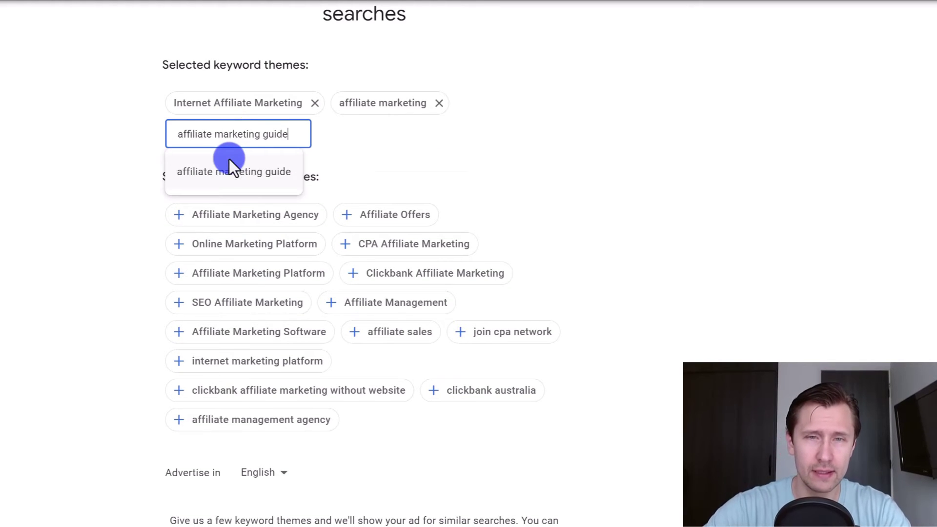
click(229, 159)
click(399, 133)
text(aff)
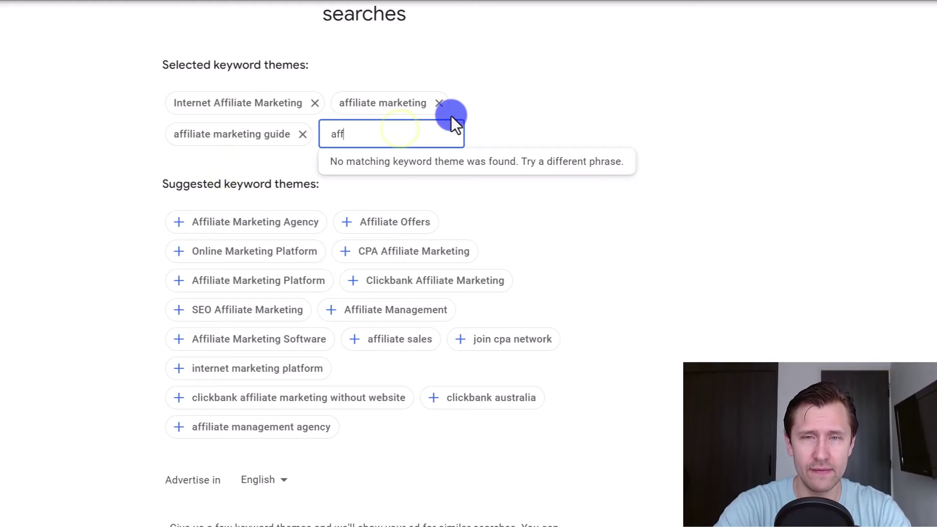
text(iliate marketing )
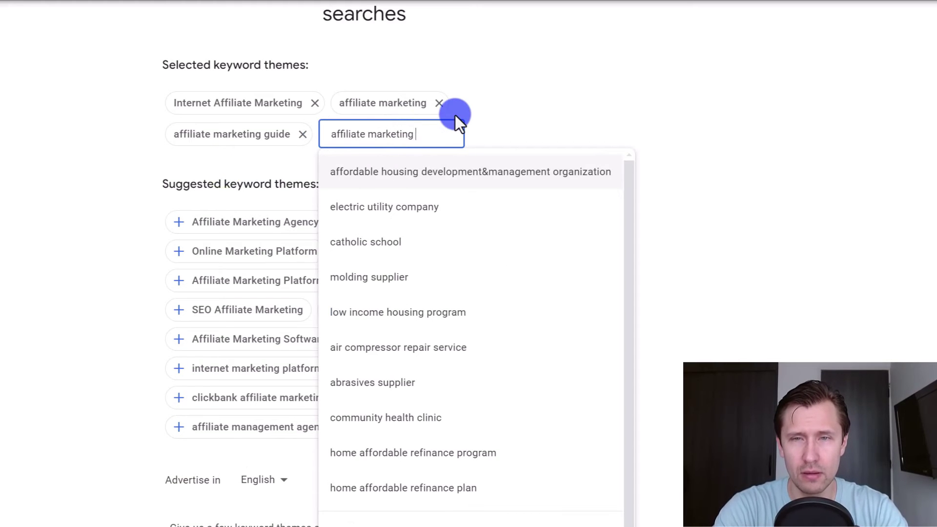
text(tutorial)
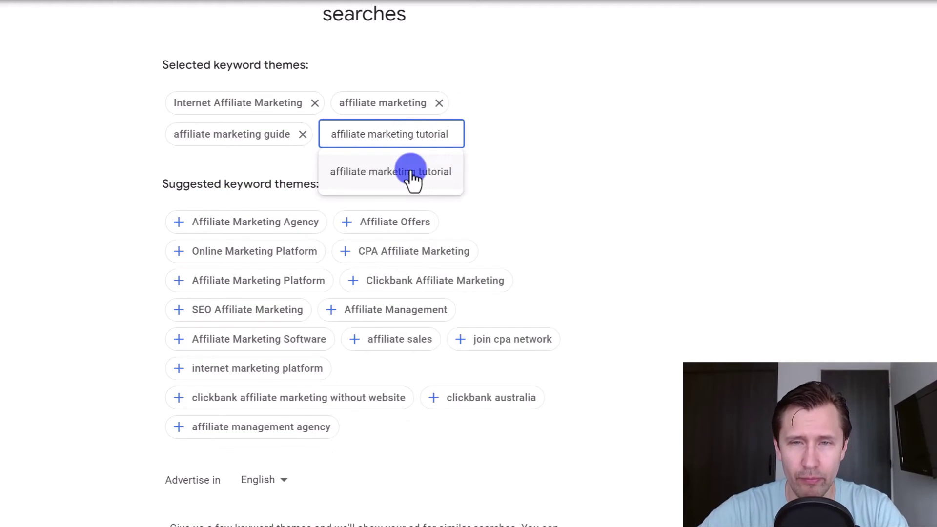
click(410, 172)
- Add 'affiliate marketing training' and 'affiliate marketing book' themes, then continue to locations
click(196, 171)
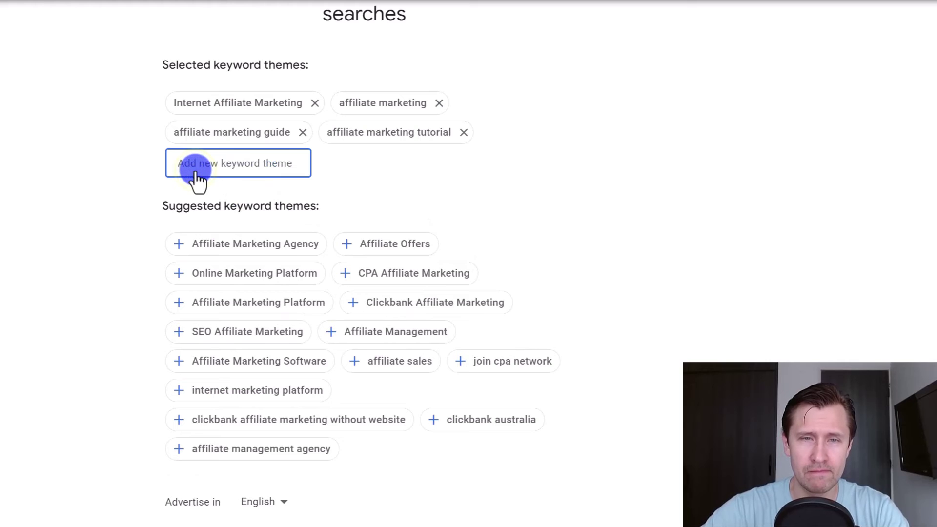
text(aff)
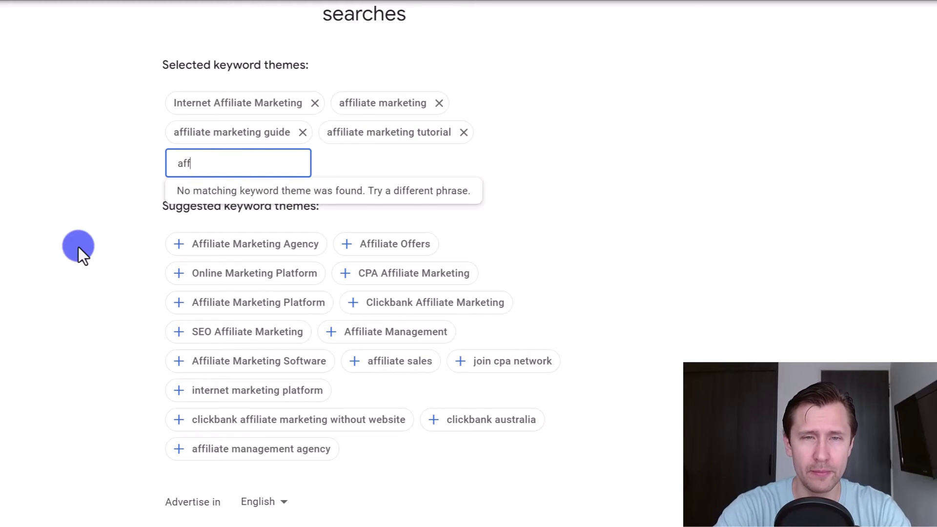
text(iliate marketing tra)
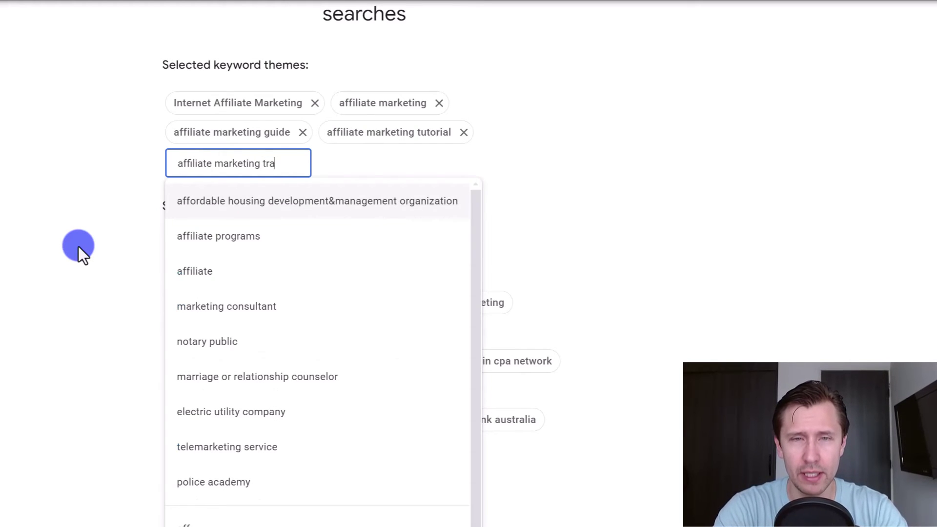
text(ining)
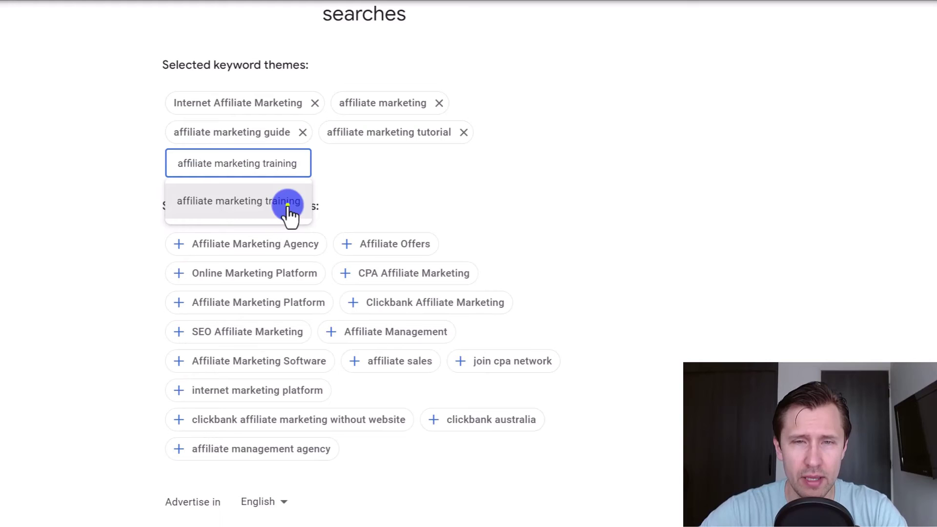
click(287, 205)
click(356, 166)
text(aff)
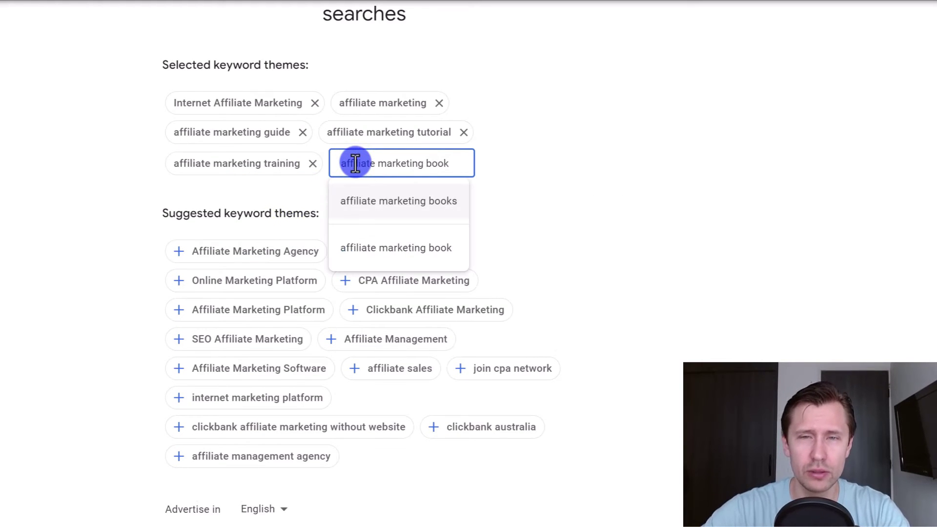
click(398, 249)
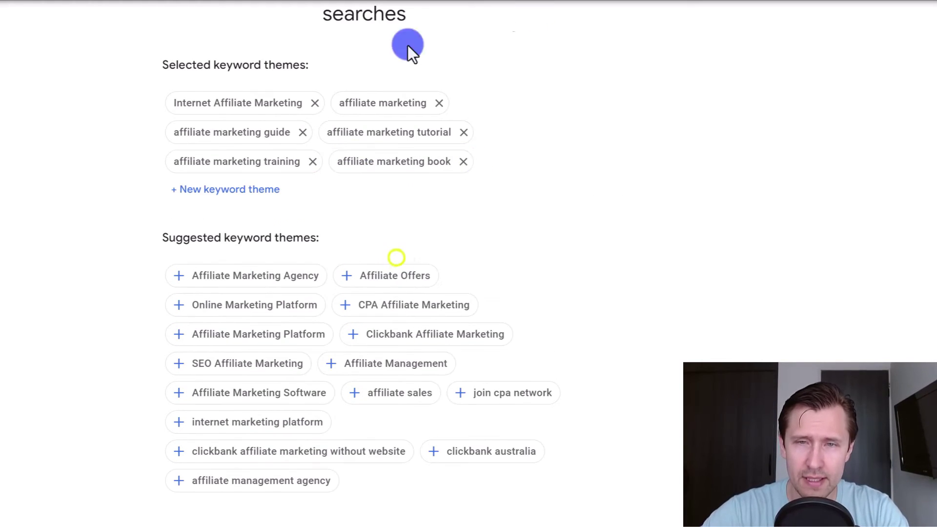
scroll(124, 245, up, 2)
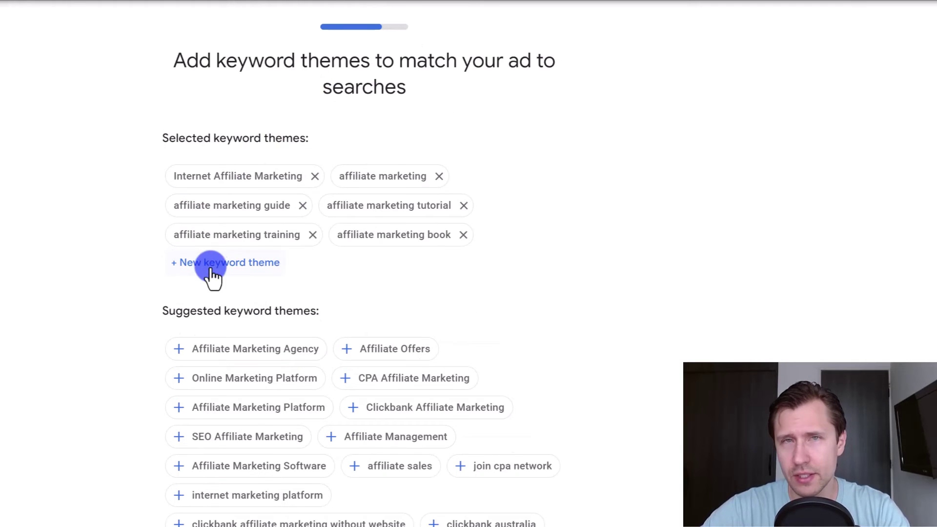
scroll(251, 265, down, 2)
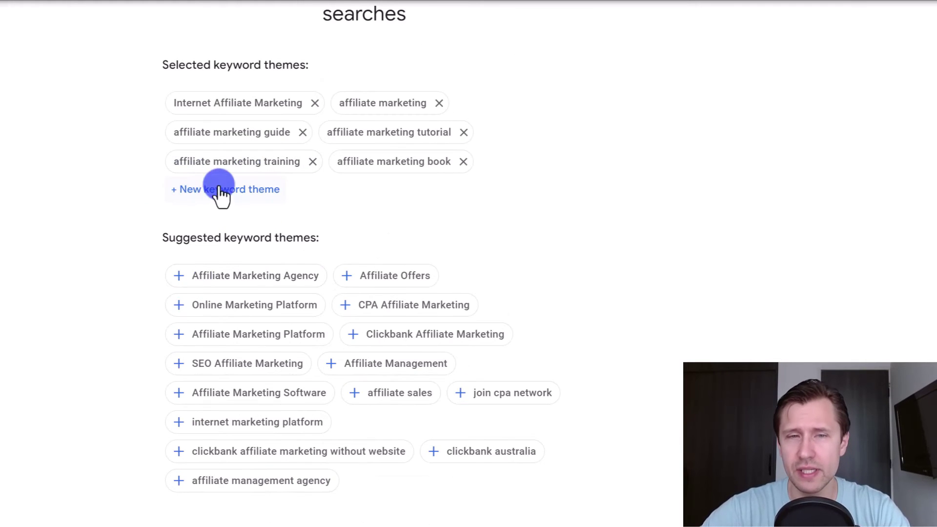
scroll(307, 380, down, 3)
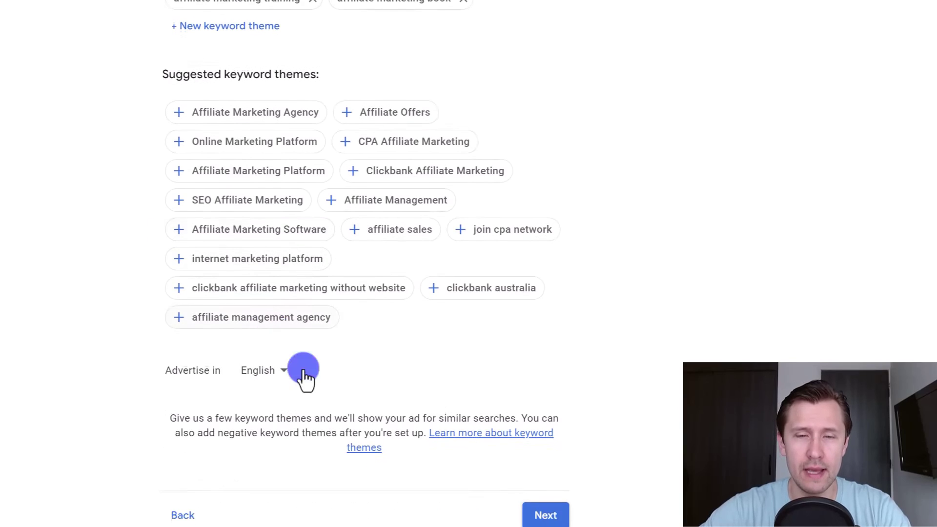
click(535, 505)
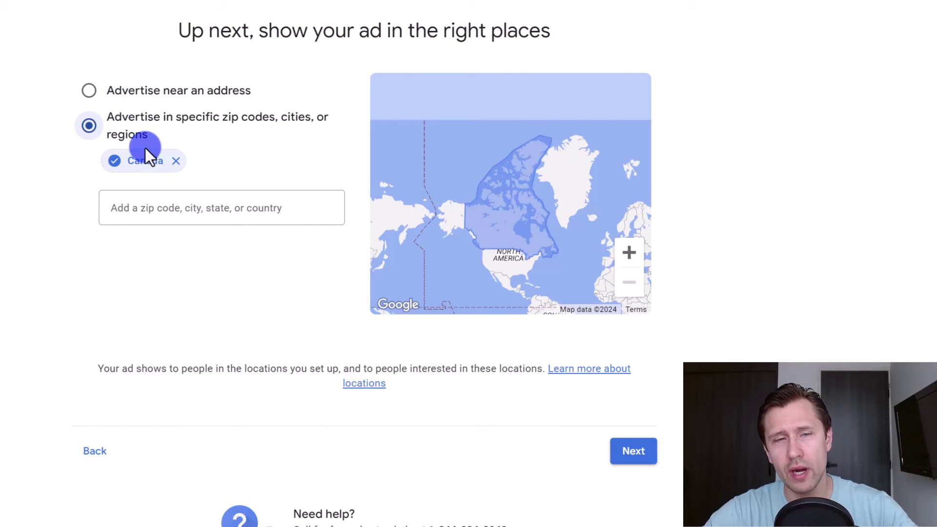
- Add the United States and Australia as target countries alongside Canada, then continue to the budget
click(164, 202)
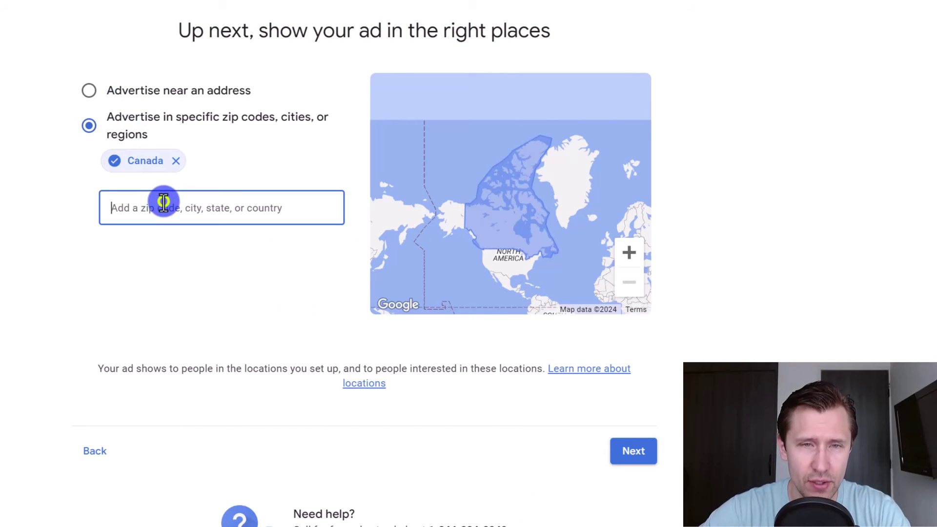
text(united state)
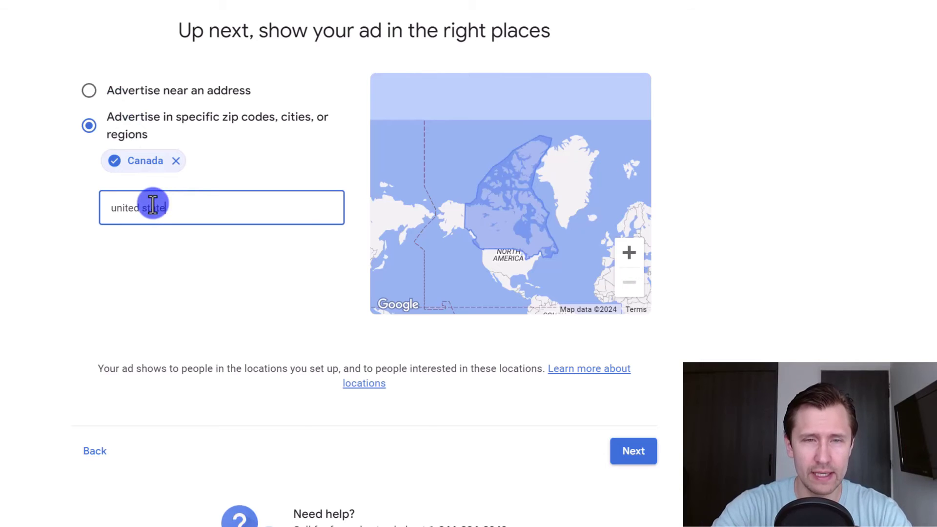
text(s)
click(186, 238)
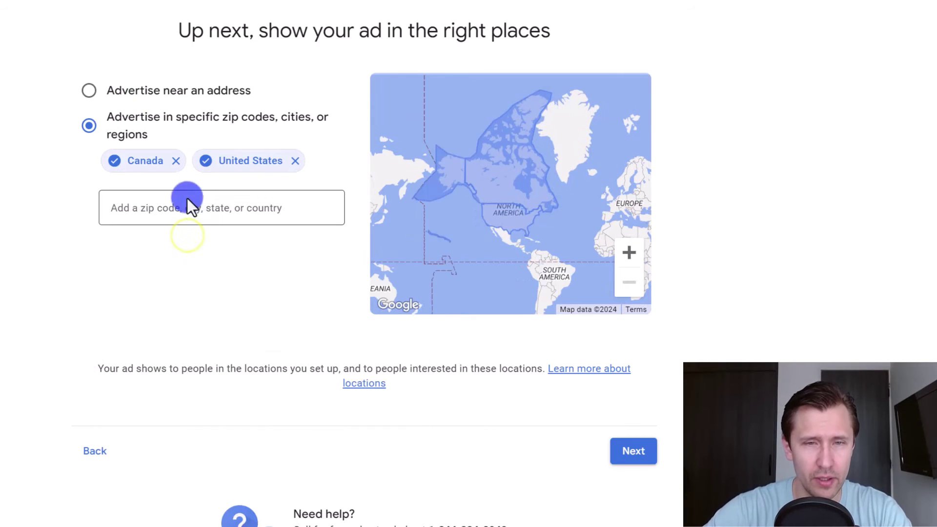
click(155, 222)
text(australia)
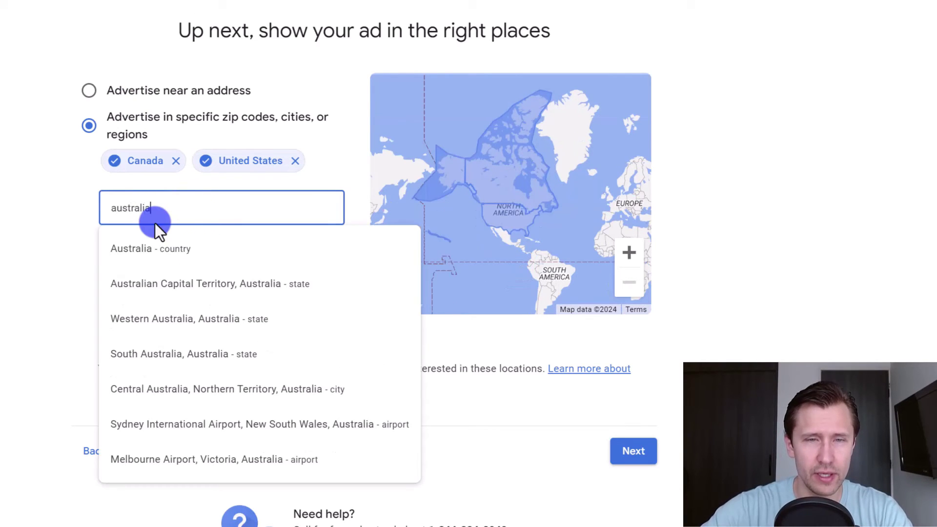
click(138, 252)
click(629, 439)
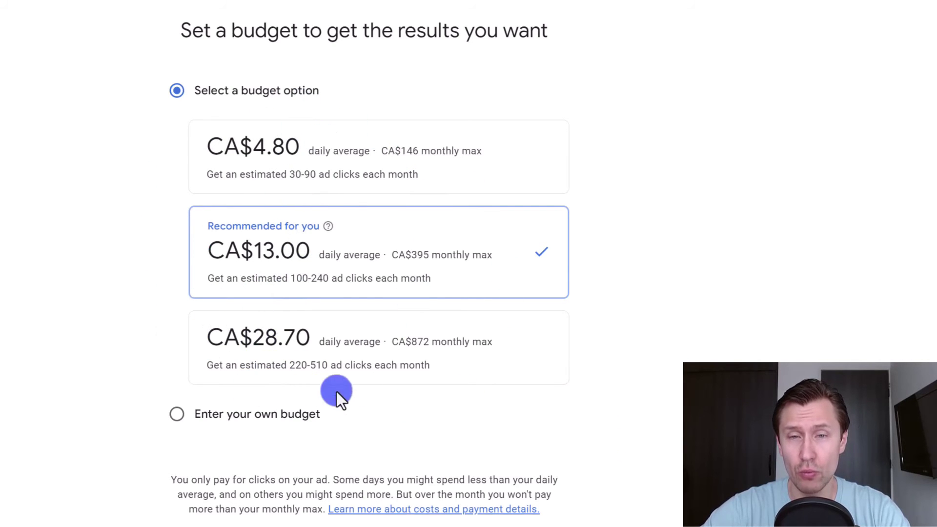
- Compare the suggested daily budget options, such as CA$13.00 and CA$28.70, and their click estimates
scroll(305, 239, down, 2)
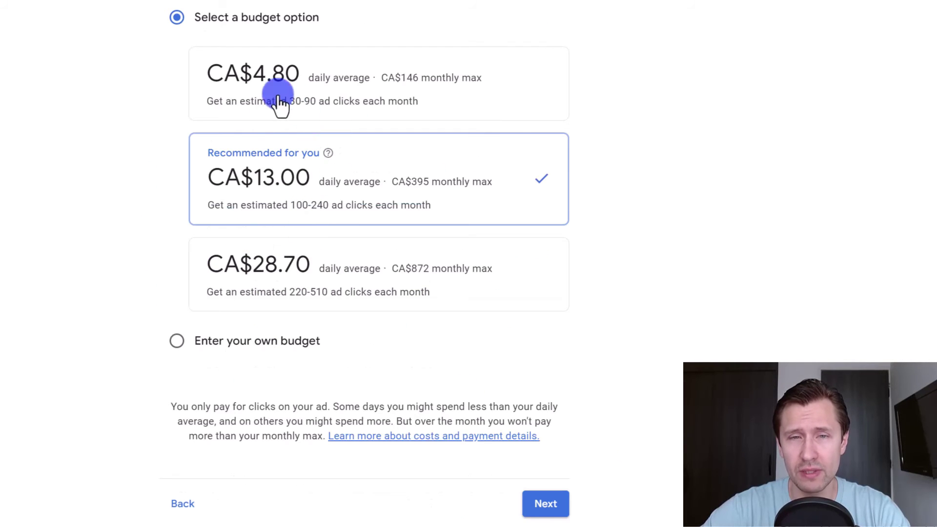
drag(275, 215, 439, 188)
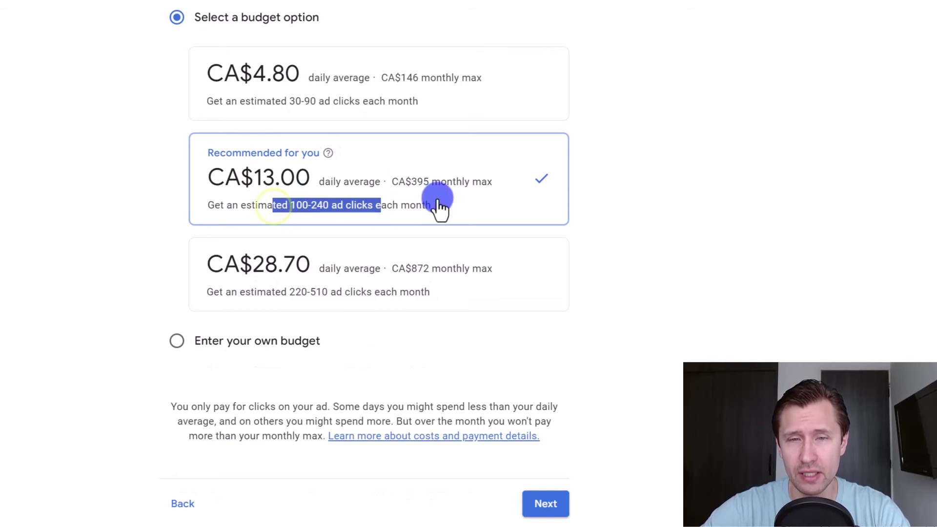
click(275, 299)
drag(273, 295, 361, 294)
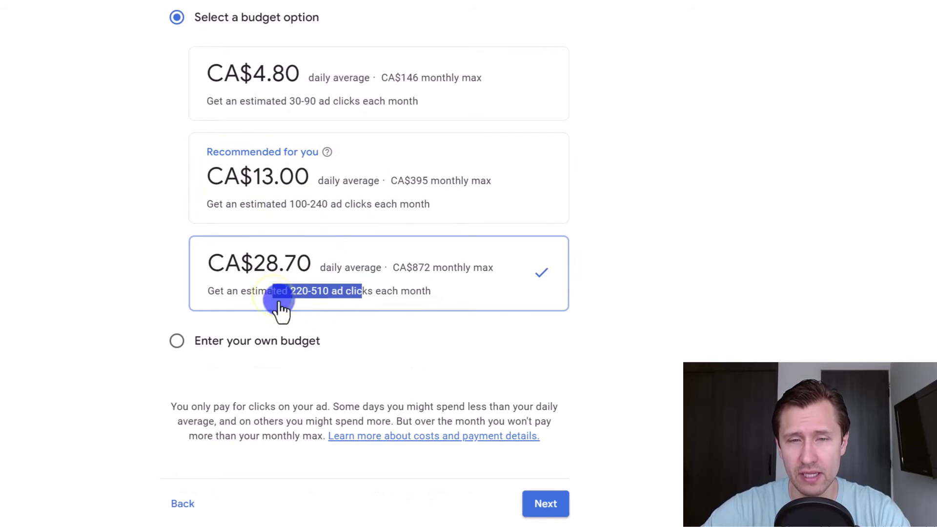
- Enter your own daily budget, adjusting it to CA$15.30, and continue to the review page
click(245, 343)
click(249, 137)
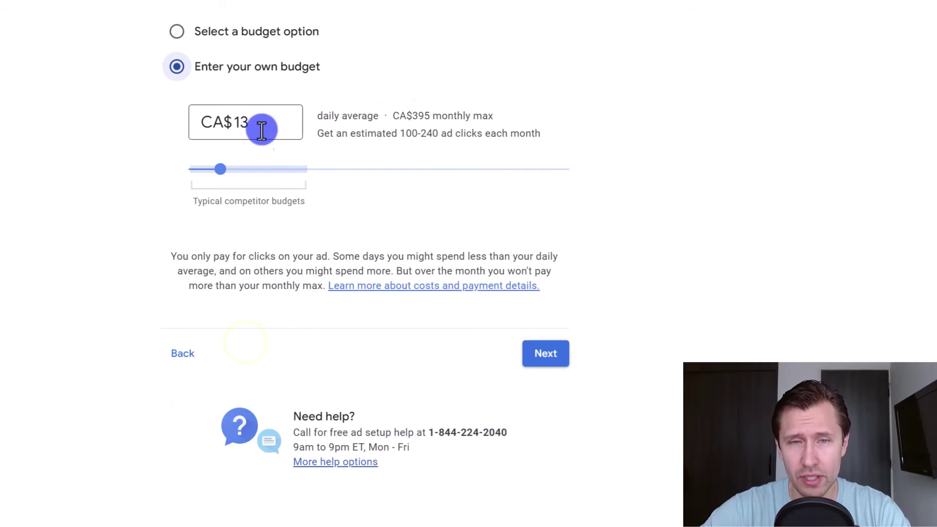
drag(263, 123, 241, 124)
text(5)
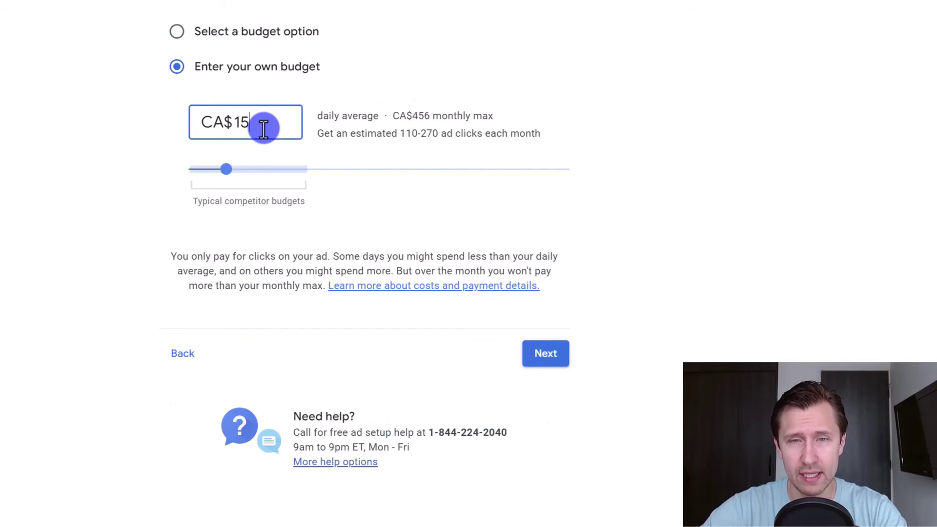
click(219, 182)
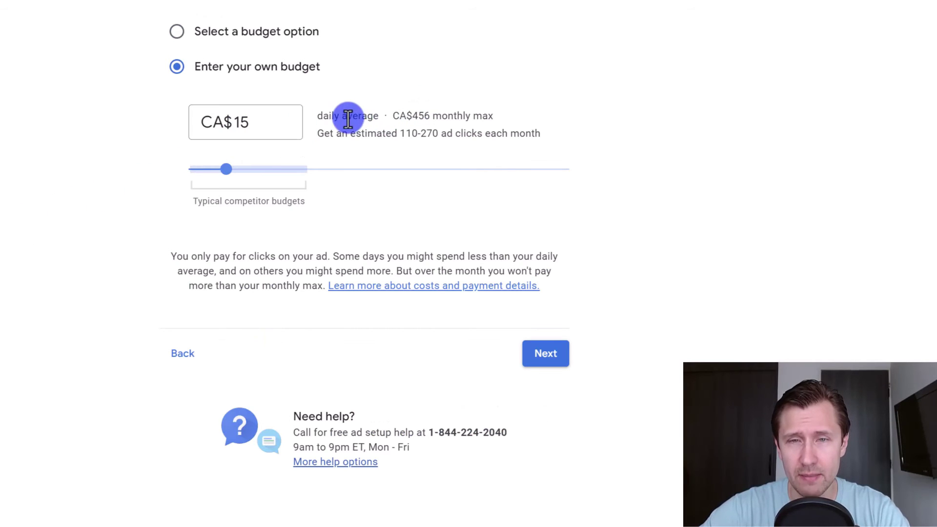
drag(347, 116, 490, 111)
click(397, 115)
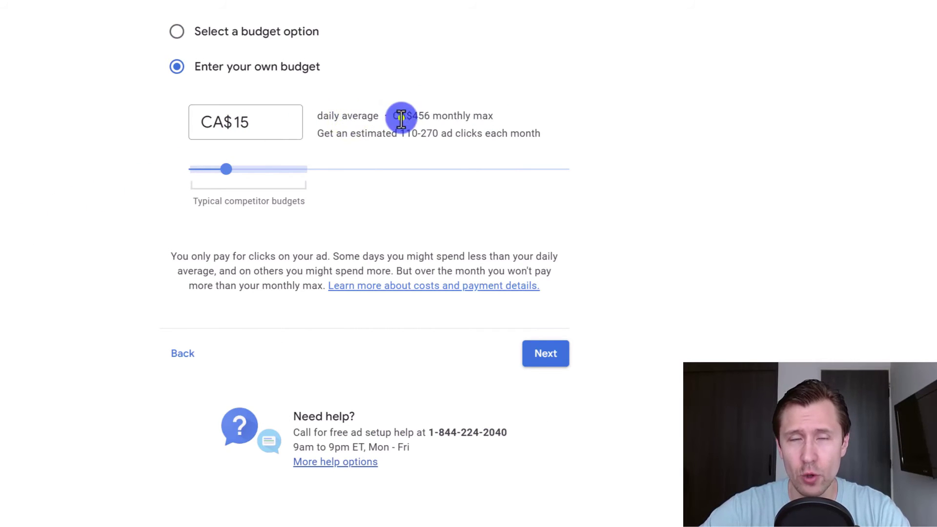
drag(360, 135, 422, 142)
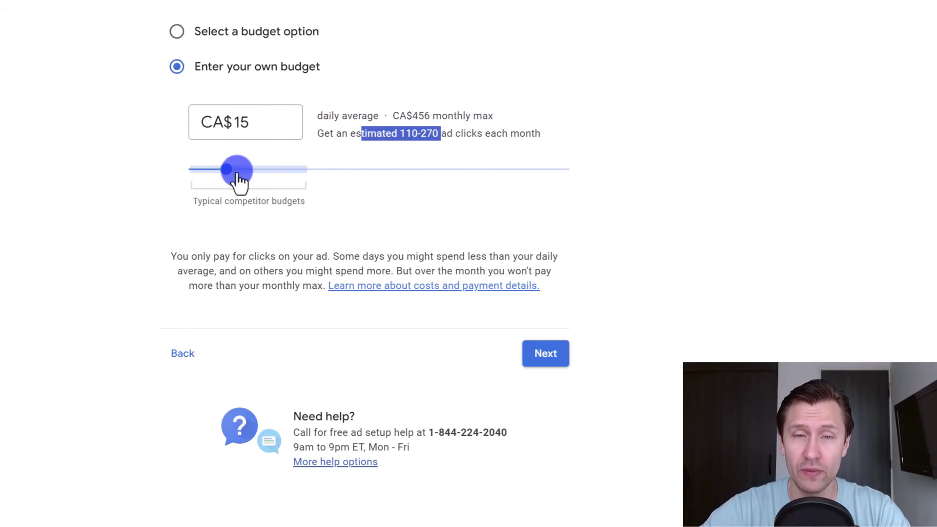
mouse_move(224, 171)
mouse_down()
mouse_move(270, 182)
mouse_move(244, 178)
mouse_move(301, 157)
mouse_move(569, 169)
mouse_move(227, 187)
mouse_up()
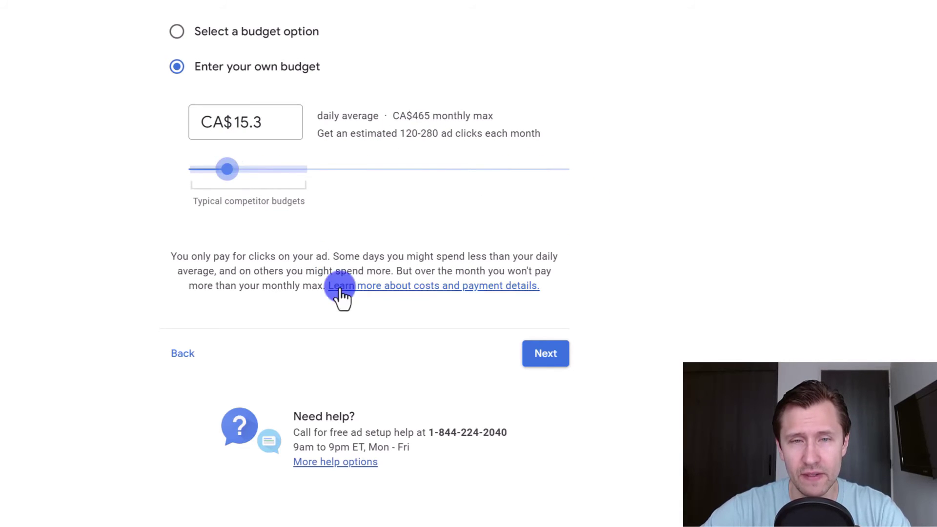
click(563, 364)
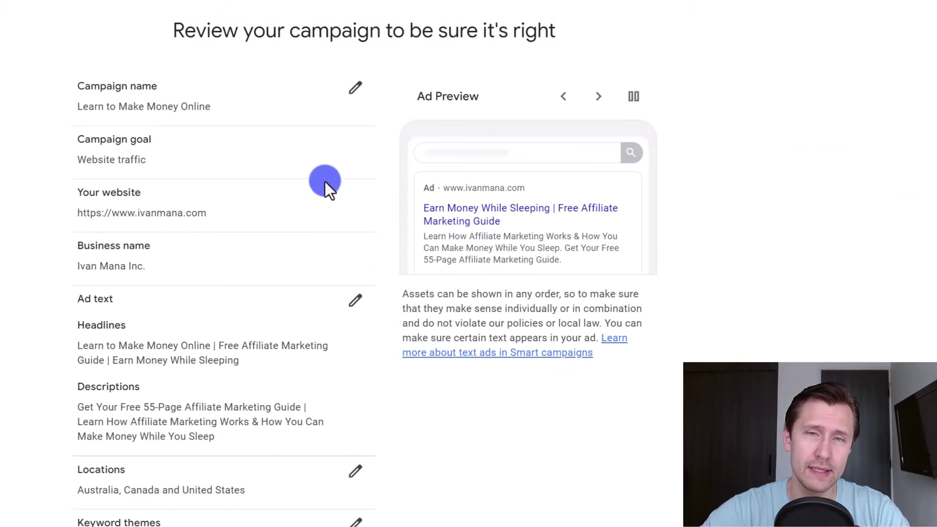
- Review the campaign and ad preview variations, submit it, and skip connecting Google Analytics
scroll(392, 206, down, 5)
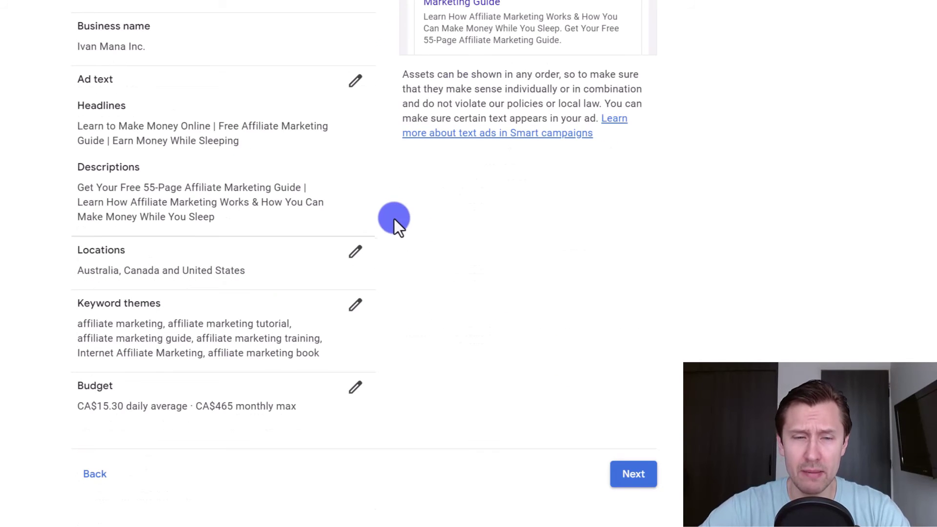
scroll(483, 186, up, 5)
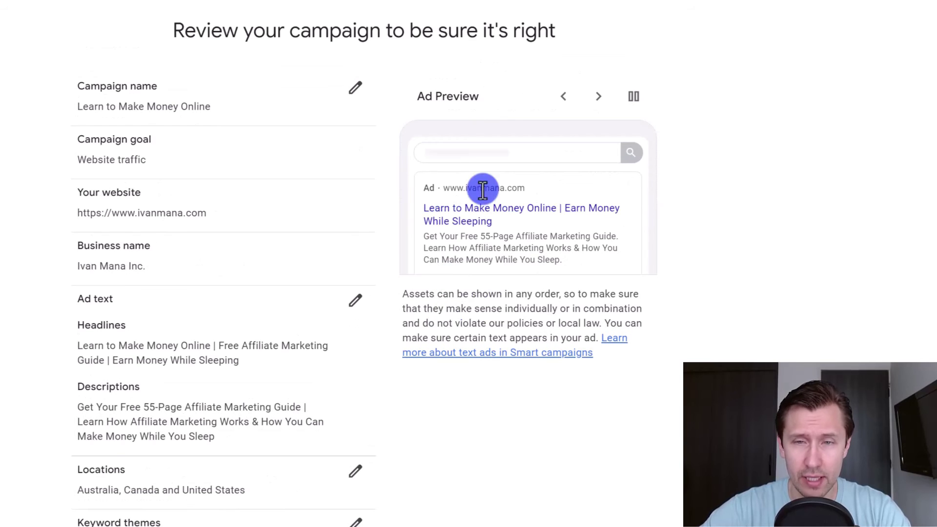
click(598, 93)
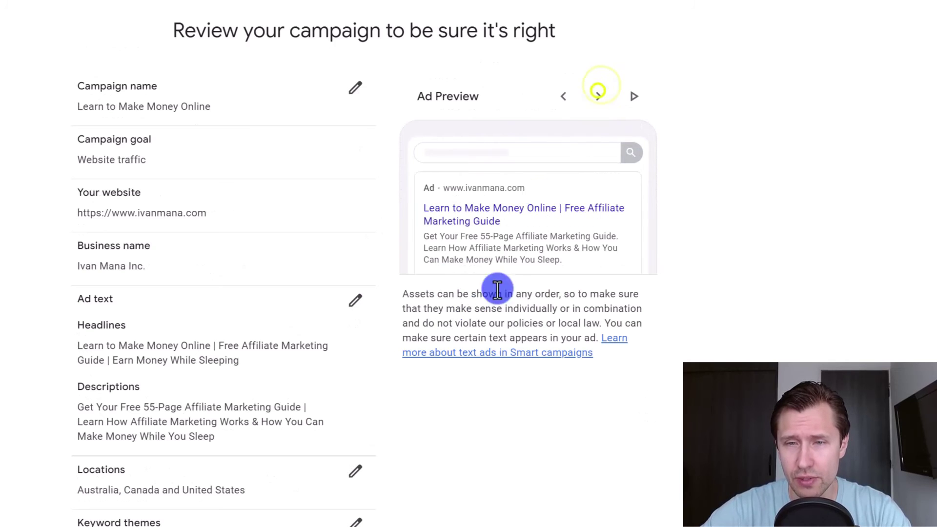
scroll(506, 376, down, 5)
click(635, 474)
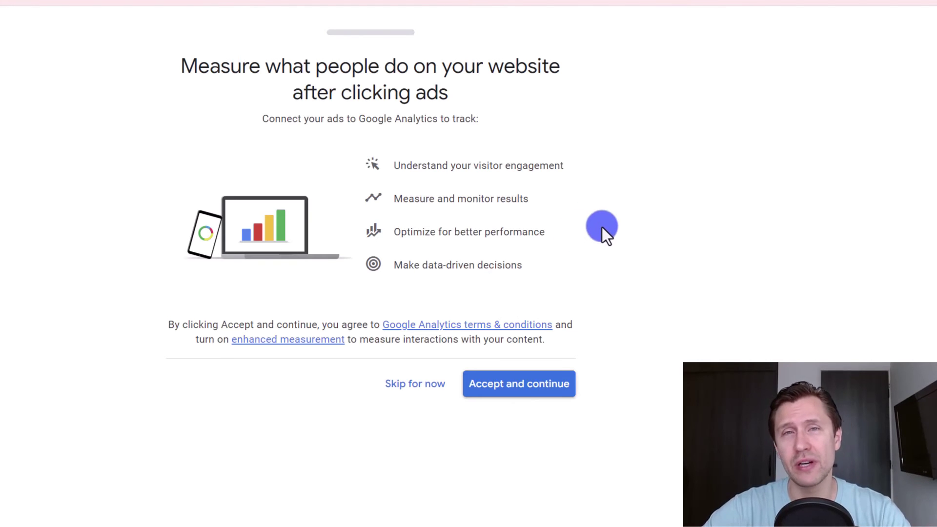
click(391, 387)
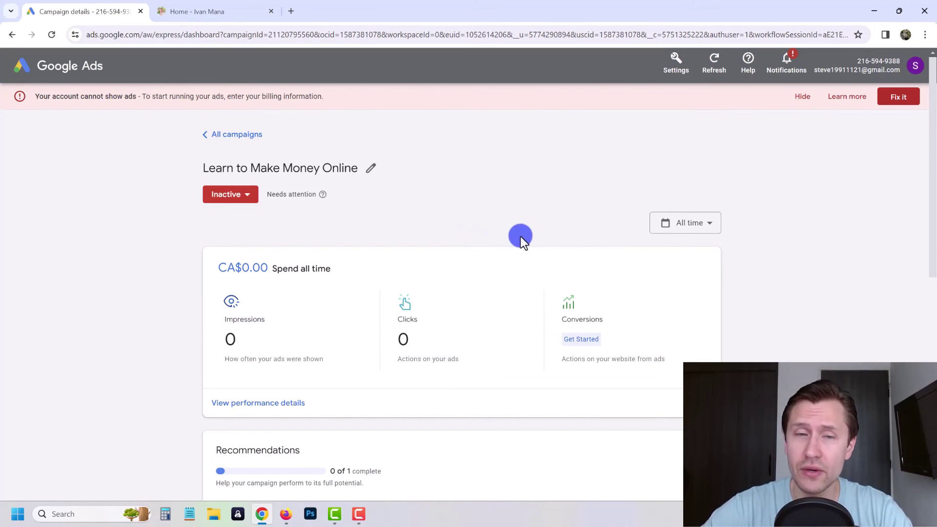
- Scroll through the Campaign details cards, then go back to '< All campaigns'
scroll(391, 300, down, 1)
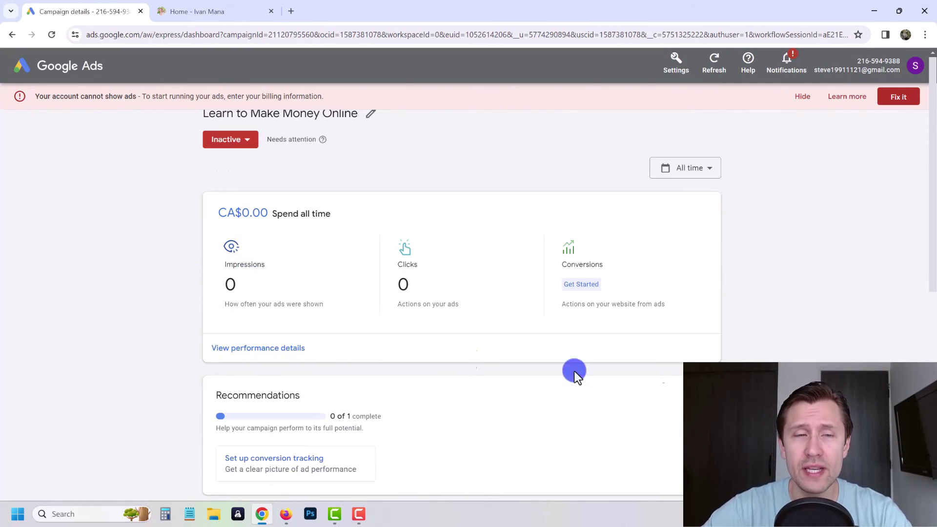
scroll(227, 320, up, 1)
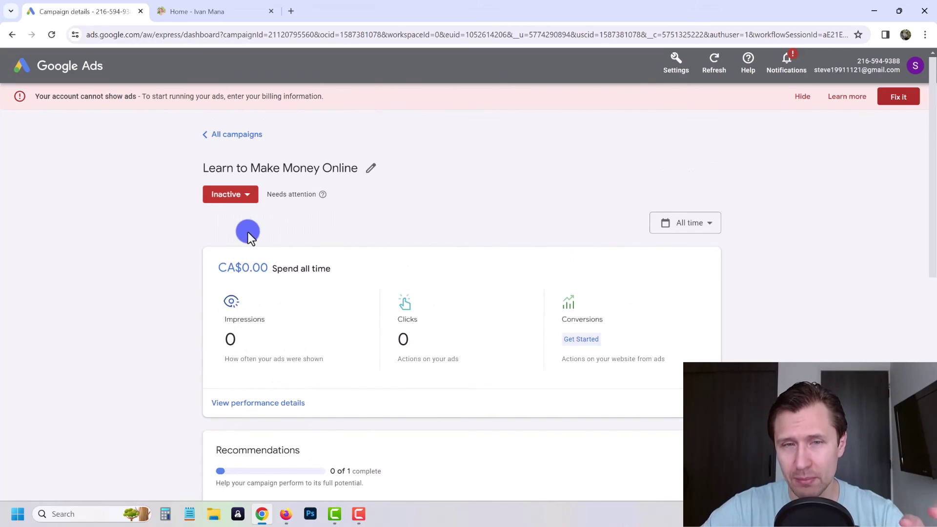
scroll(247, 232, down, 1)
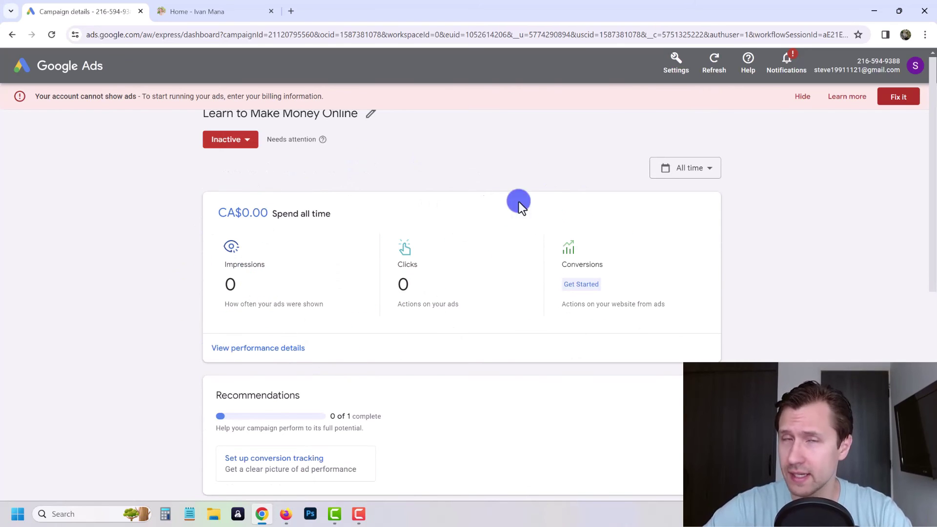
scroll(412, 247, down, 9)
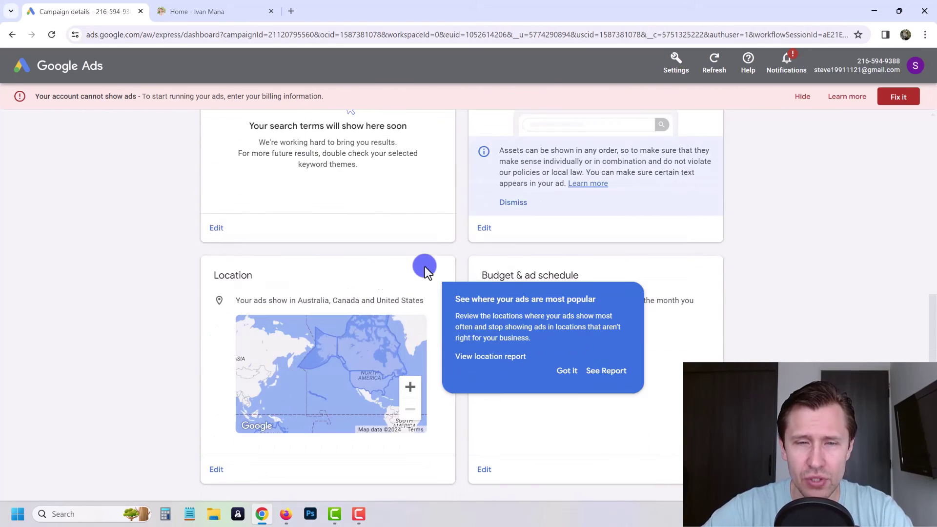
scroll(424, 266, down, 2)
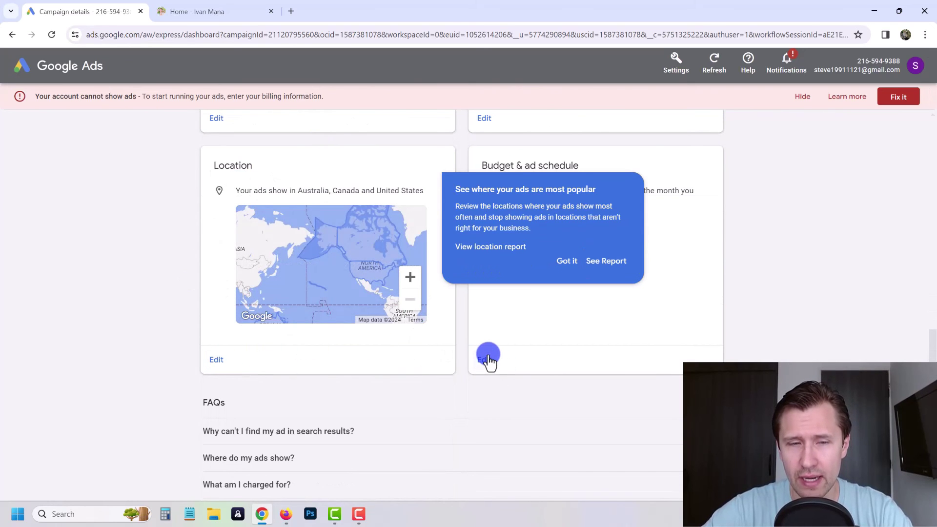
scroll(488, 361, down, 1)
scroll(443, 331, up, 7)
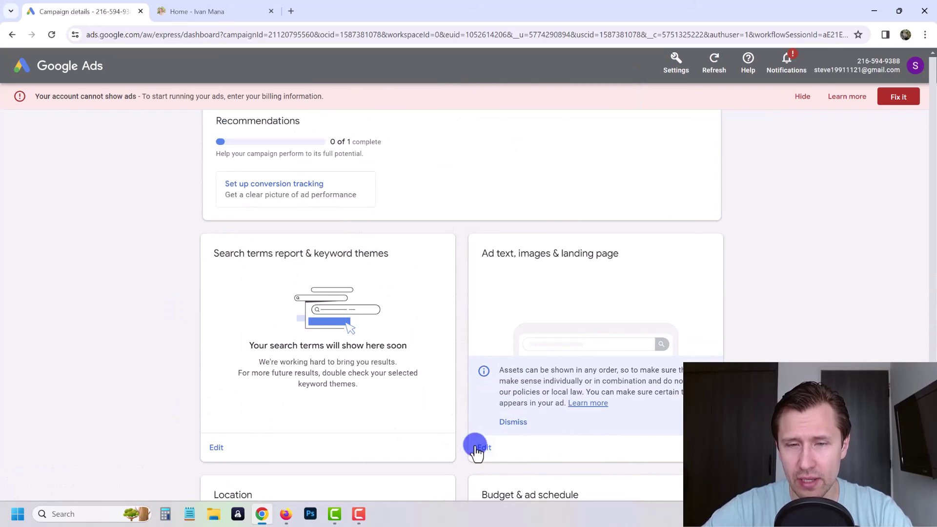
scroll(434, 324, up, 5)
scroll(426, 280, up, 3)
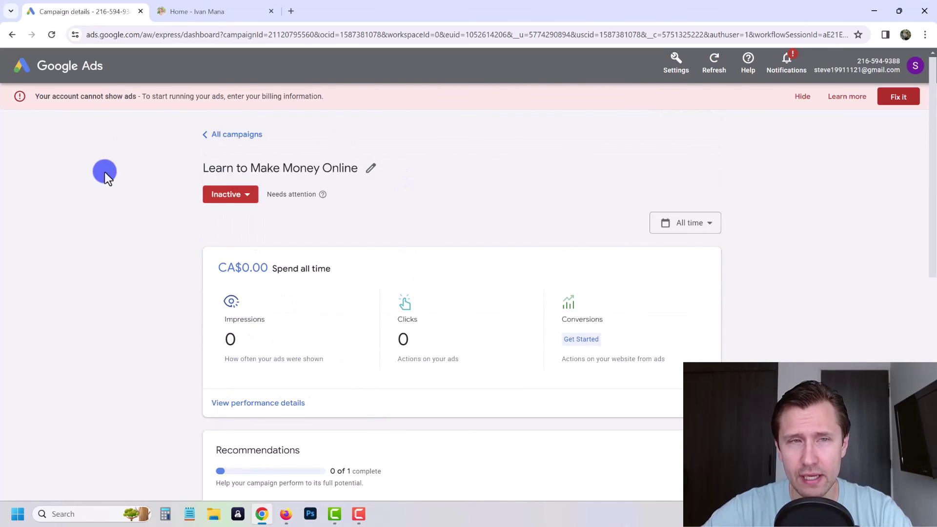
click(239, 137)
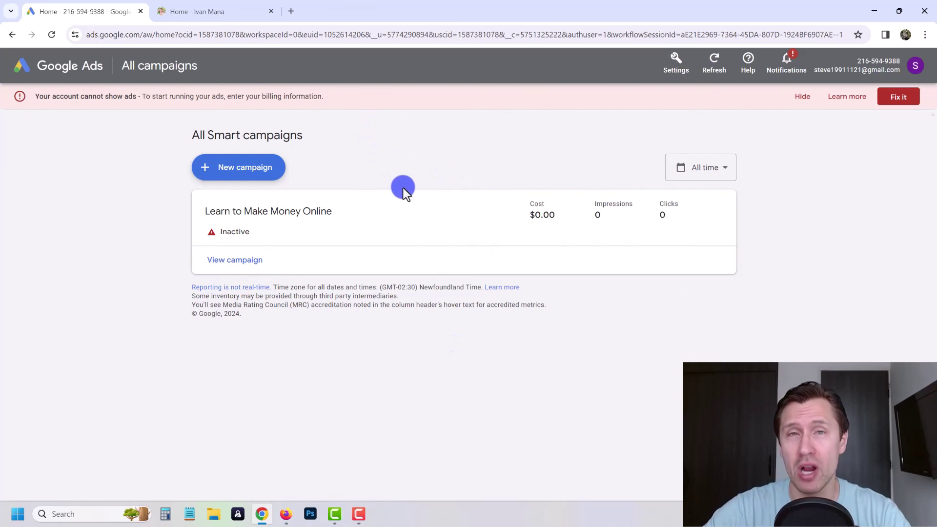
- Switch the account to Expert Mode from Settings and confirm
click(682, 72)
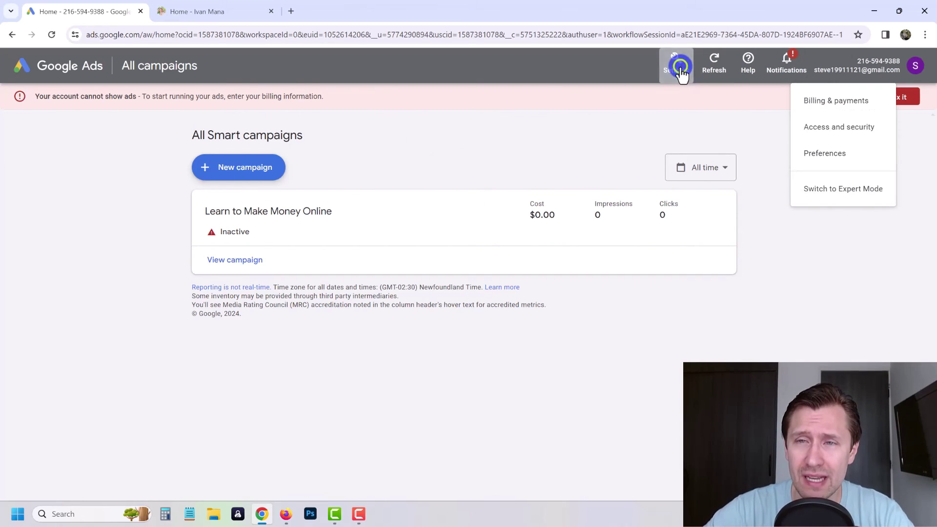
click(824, 195)
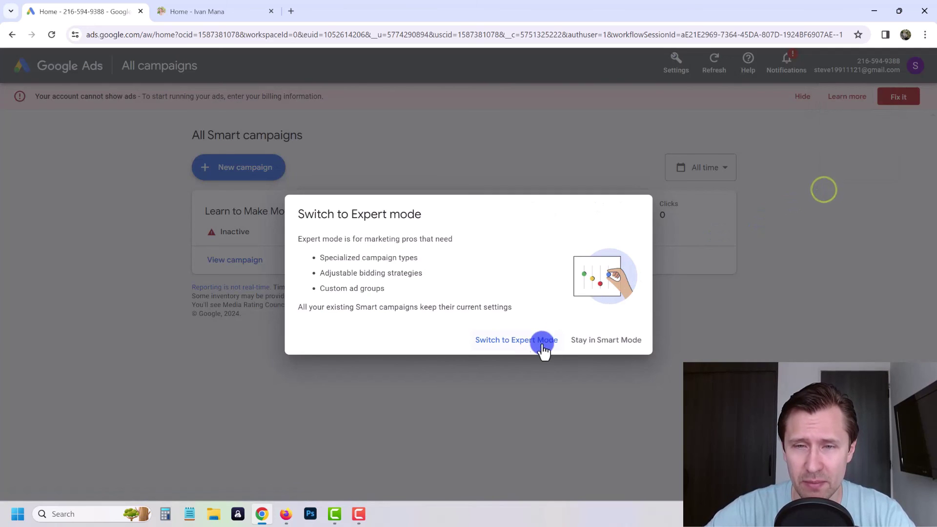
click(515, 341)
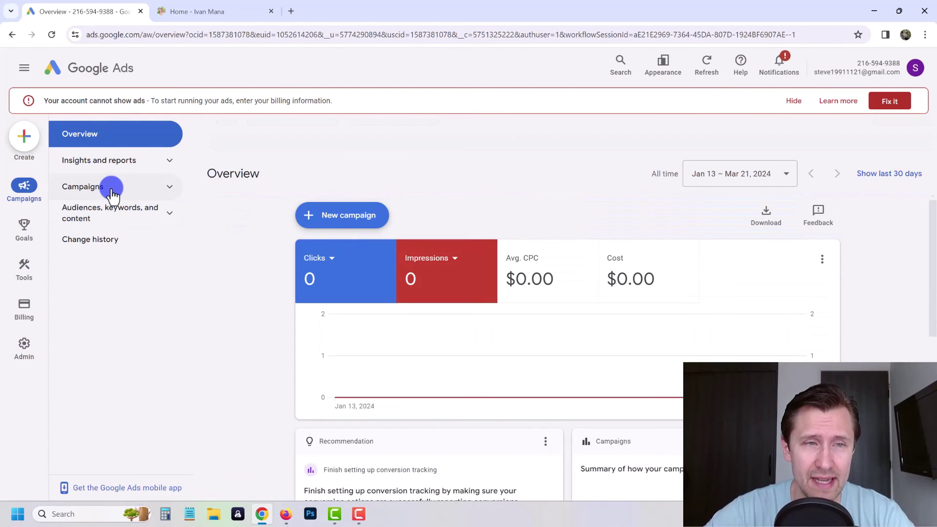
- Open 'Learn to Make Money Online' from Campaigns > Campaigns and look over its overview
click(111, 189)
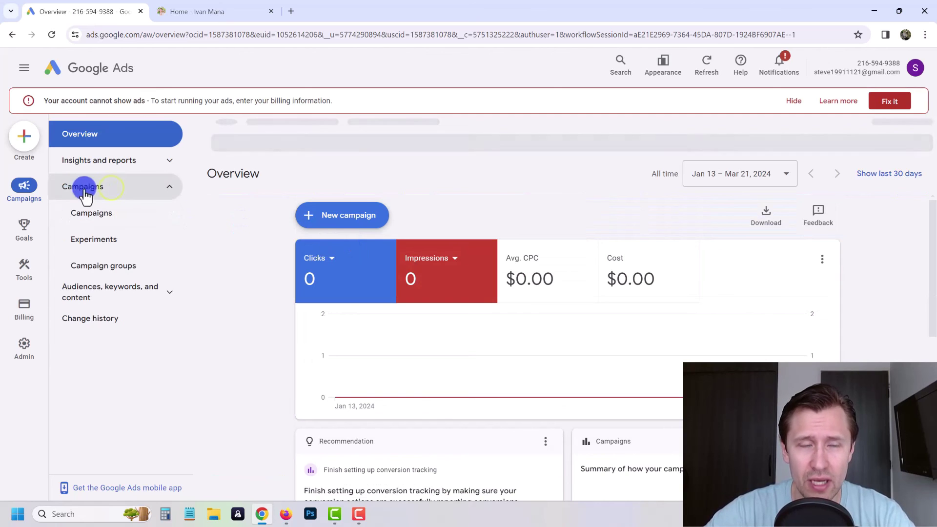
click(102, 216)
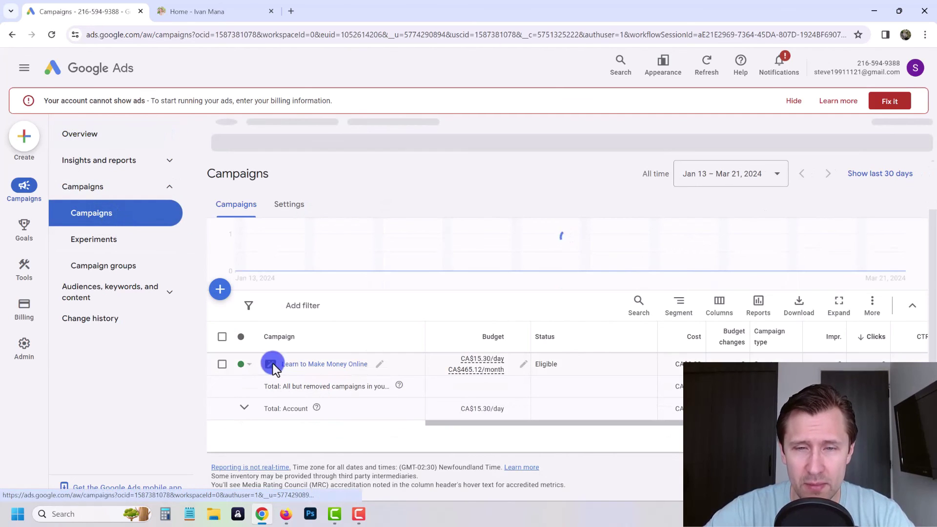
click(302, 367)
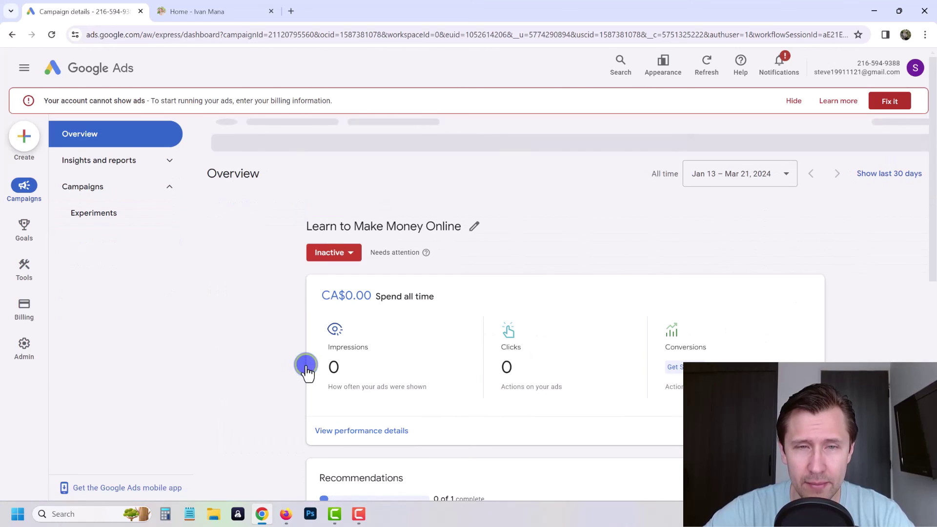
scroll(486, 296, down, 15)
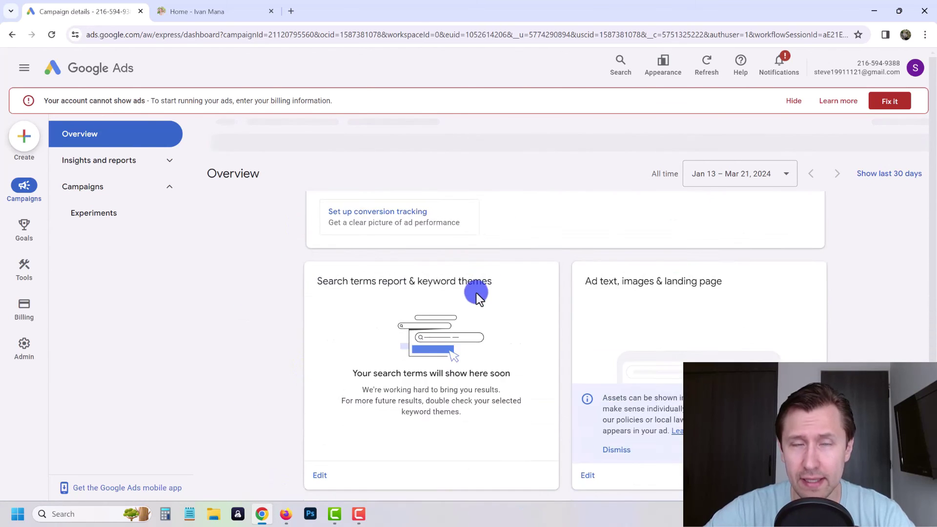
scroll(408, 374, down, 2)
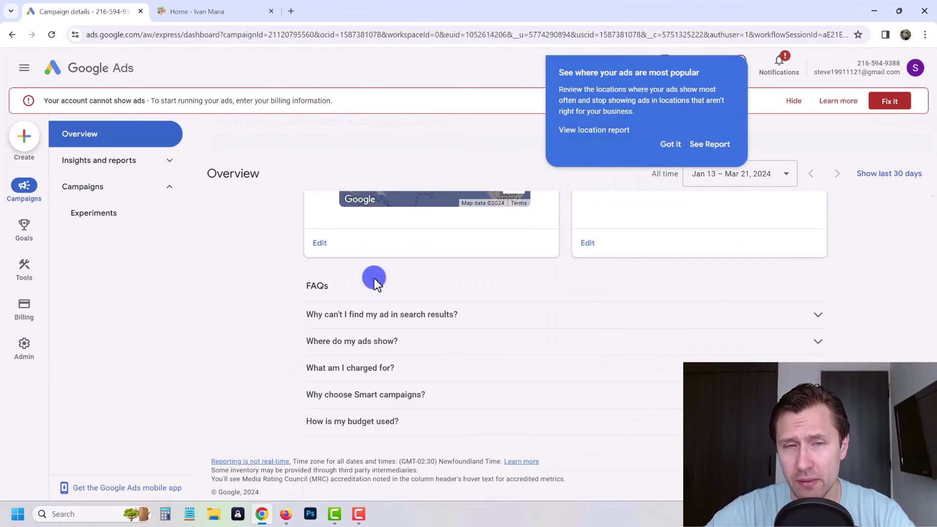
scroll(722, 289, up, 4)
scroll(464, 296, up, 6)
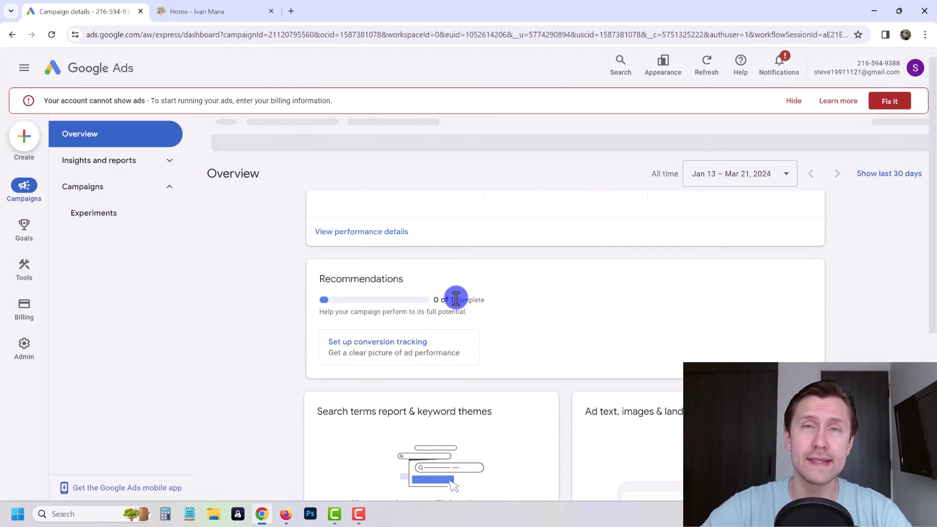
scroll(434, 295, up, 4)
scroll(427, 292, up, 1)
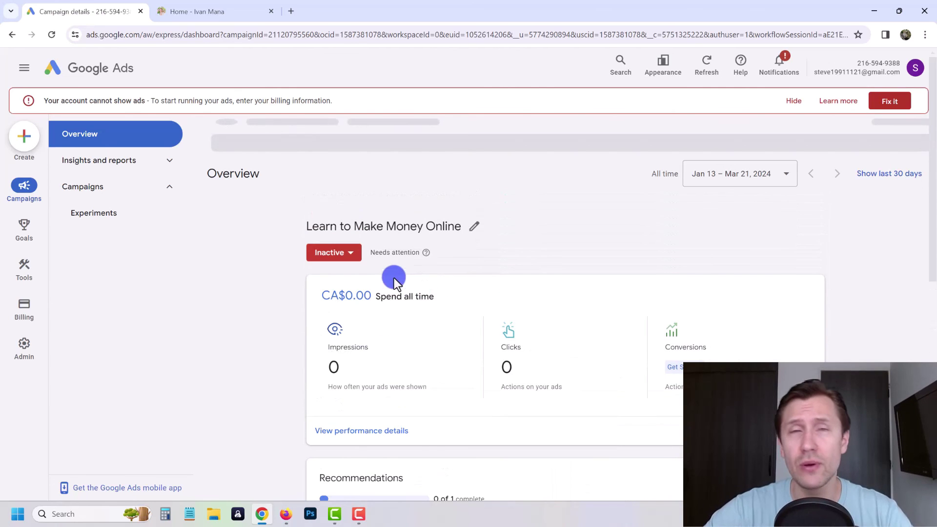
- Switch to the 'Home - Ivan Mana' tab and point at the COURSES menu
click(230, 10)
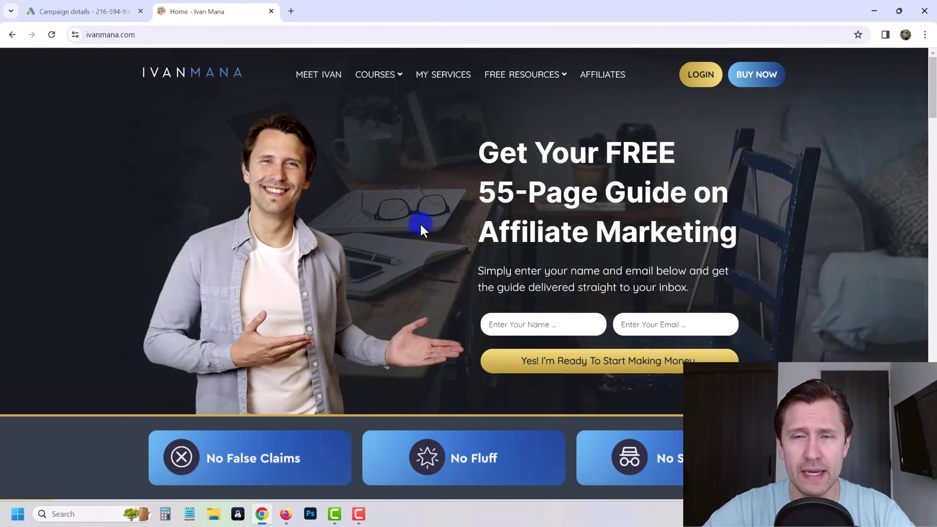
scroll(420, 222, down, 5)
scroll(410, 242, up, 5)
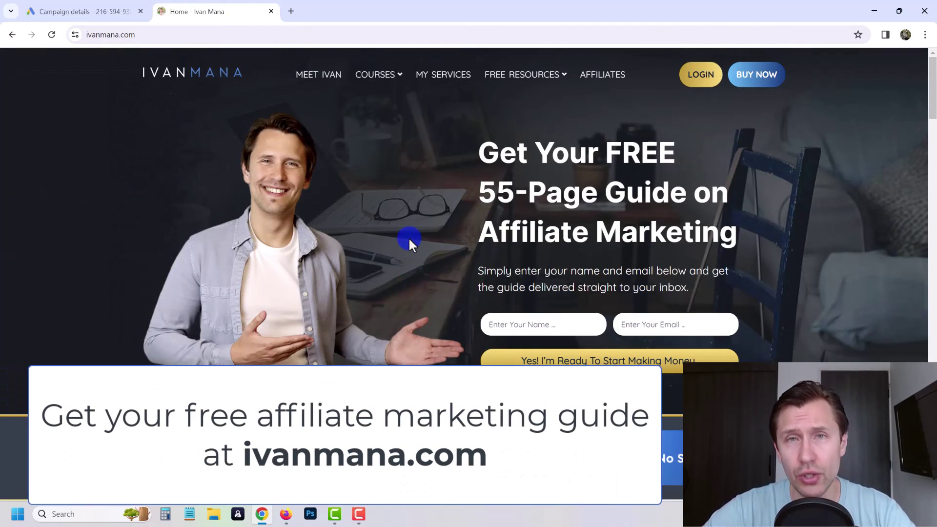
mouse_move(381, 80)
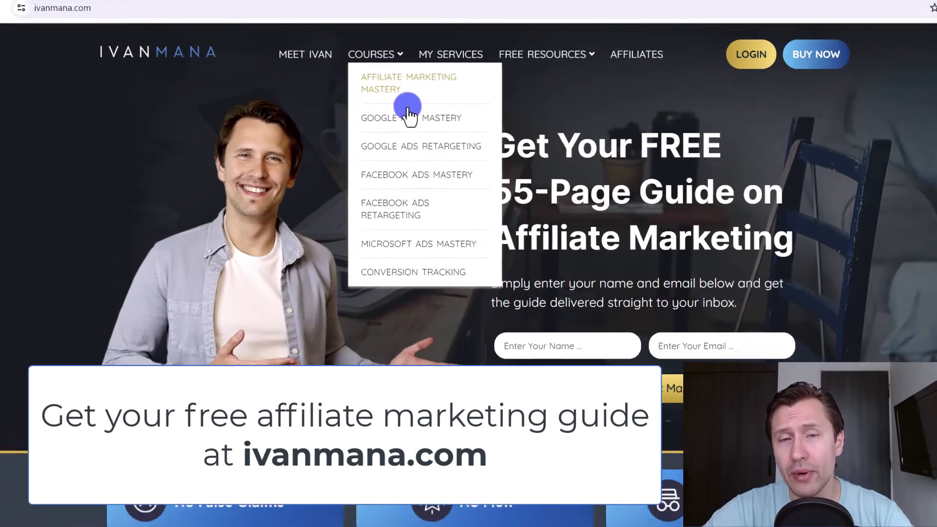